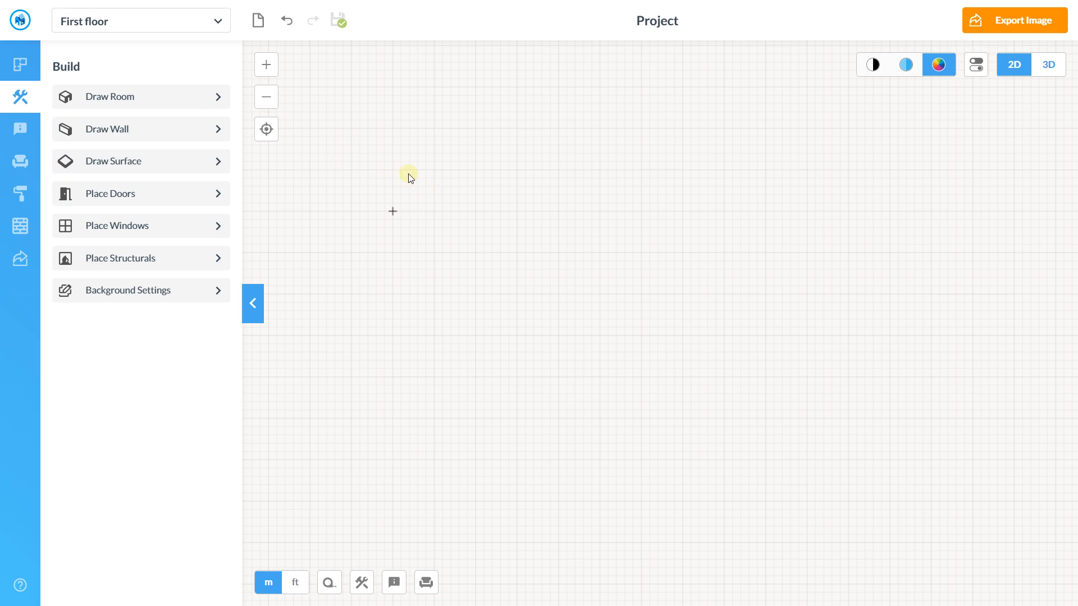
# Draw a horizontal wall 10 m long across the upper part of the empty plan.
pyautogui.click(137, 129)
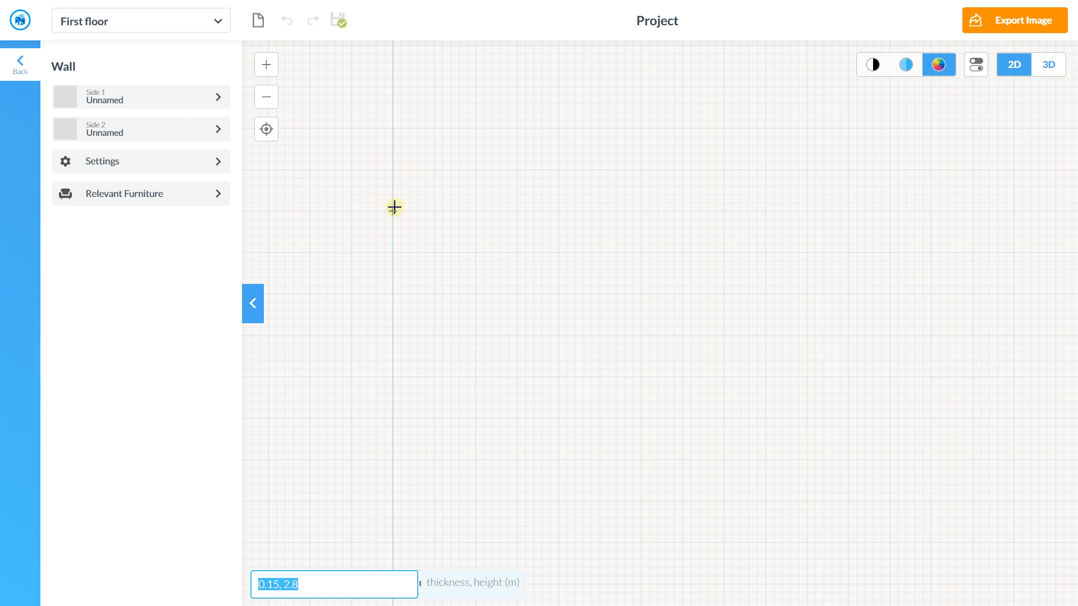
pyautogui.click(394, 212)
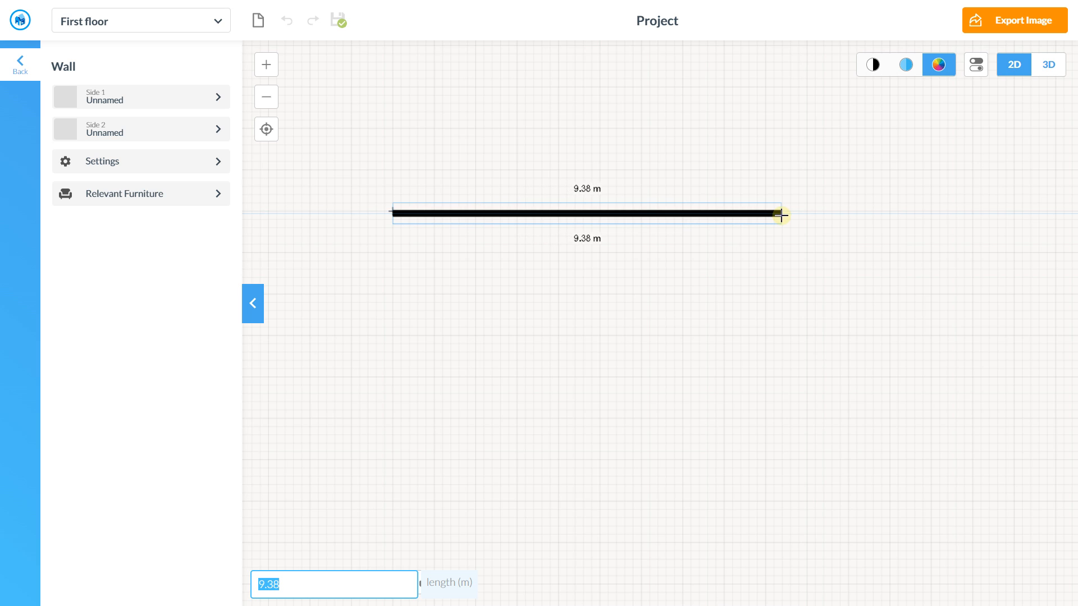
pyautogui.press('capslock')
pyautogui.write('10')
pyautogui.press('capslock')
pyautogui.press('Return')
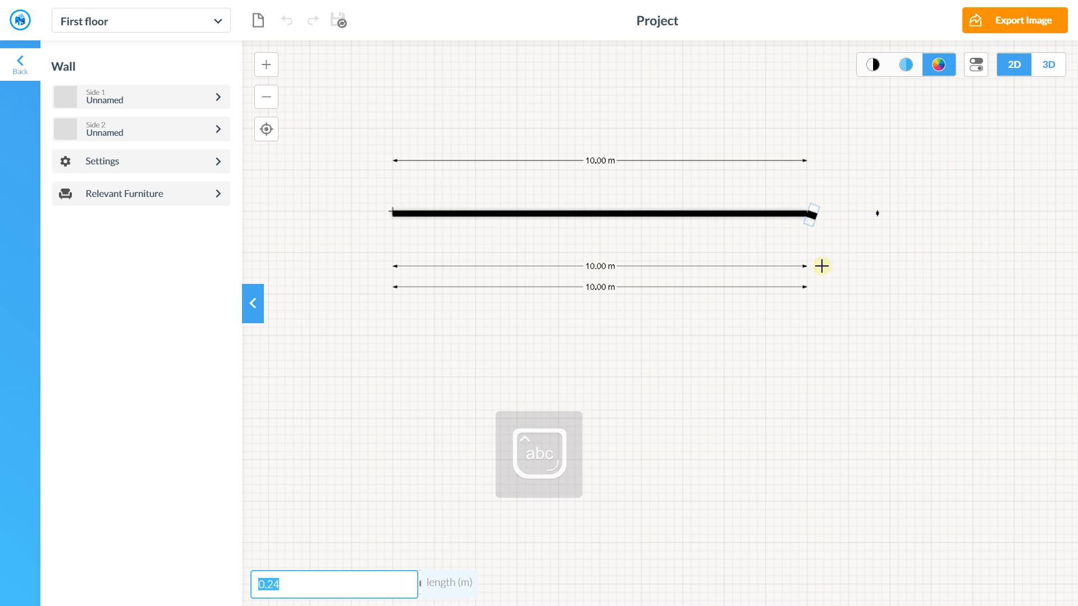
# Continue the wall 6 m down, 10 m back to the left and 6 m up to close the rectangular outline.
pyautogui.press('capslock')
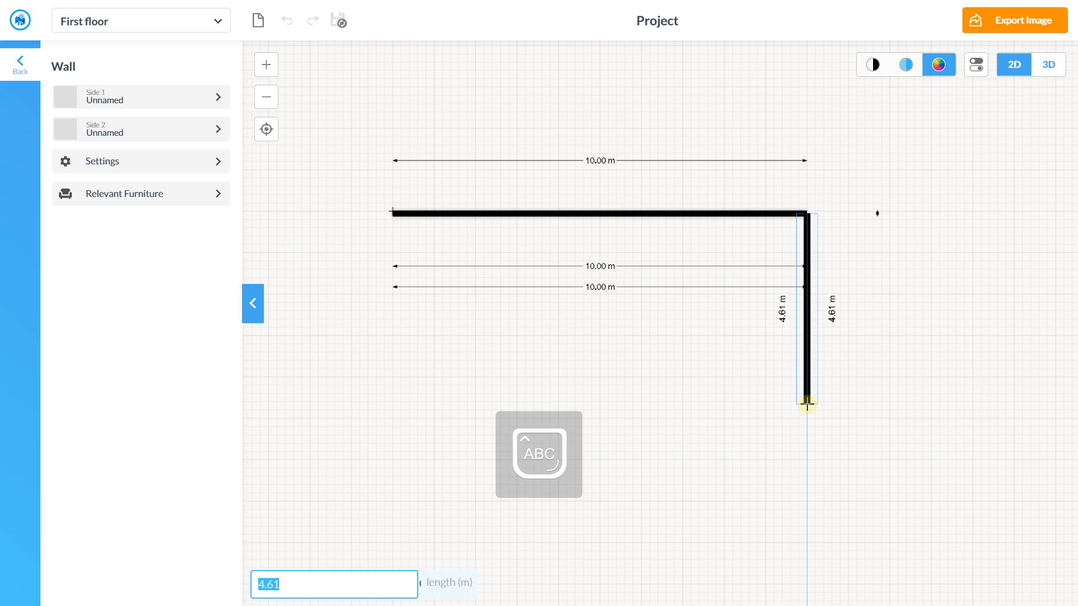
pyautogui.write('6')
pyautogui.press('capslock')
pyautogui.press('Return')
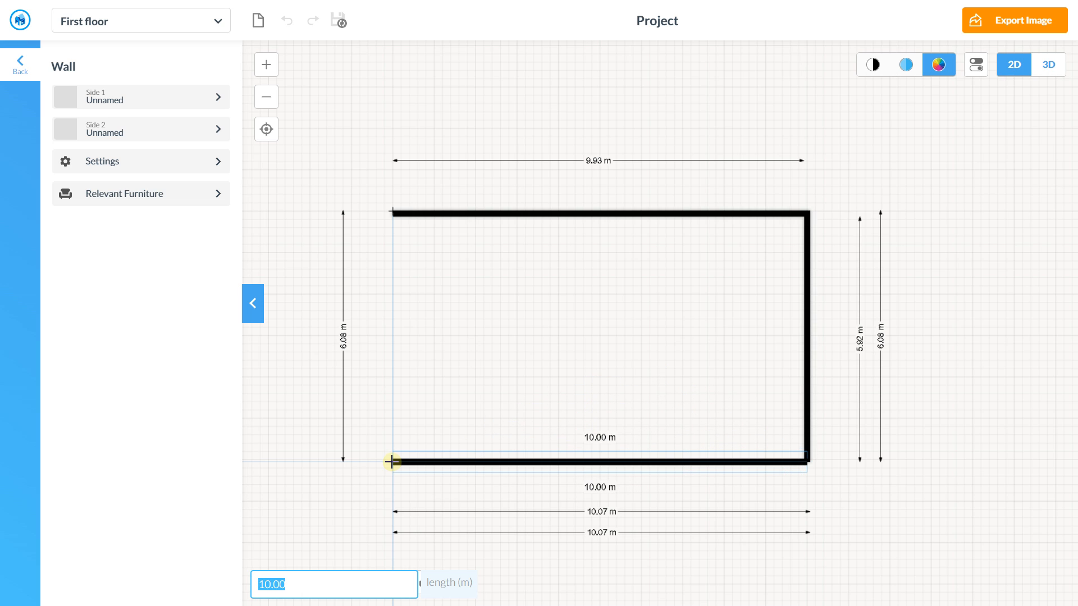
pyautogui.click(392, 462)
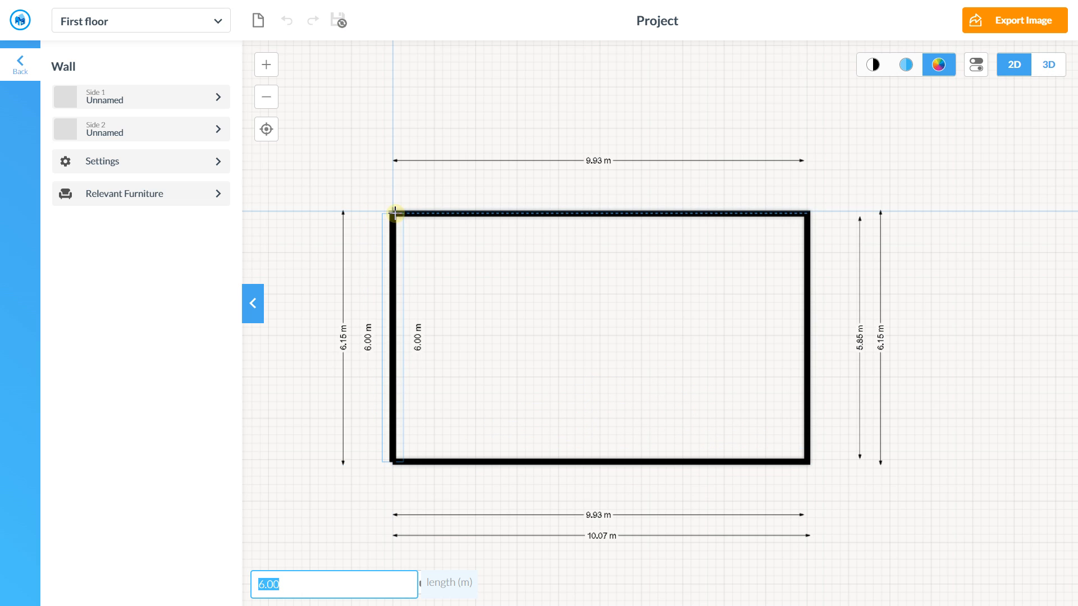
pyautogui.click(395, 212)
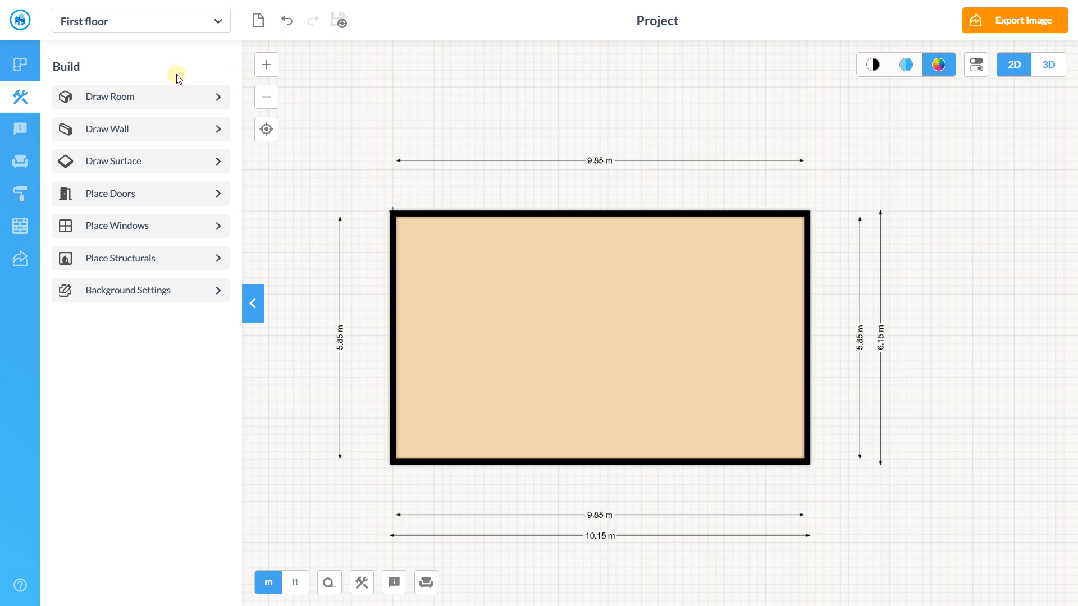
pyautogui.click(120, 129)
pyautogui.click(135, 104)
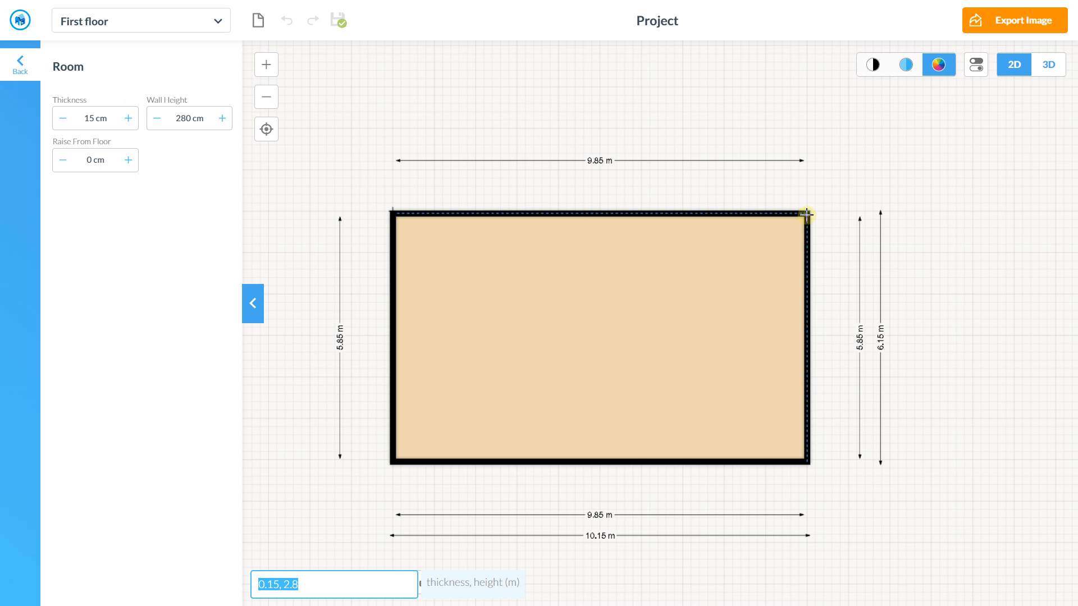
pyautogui.click(809, 462)
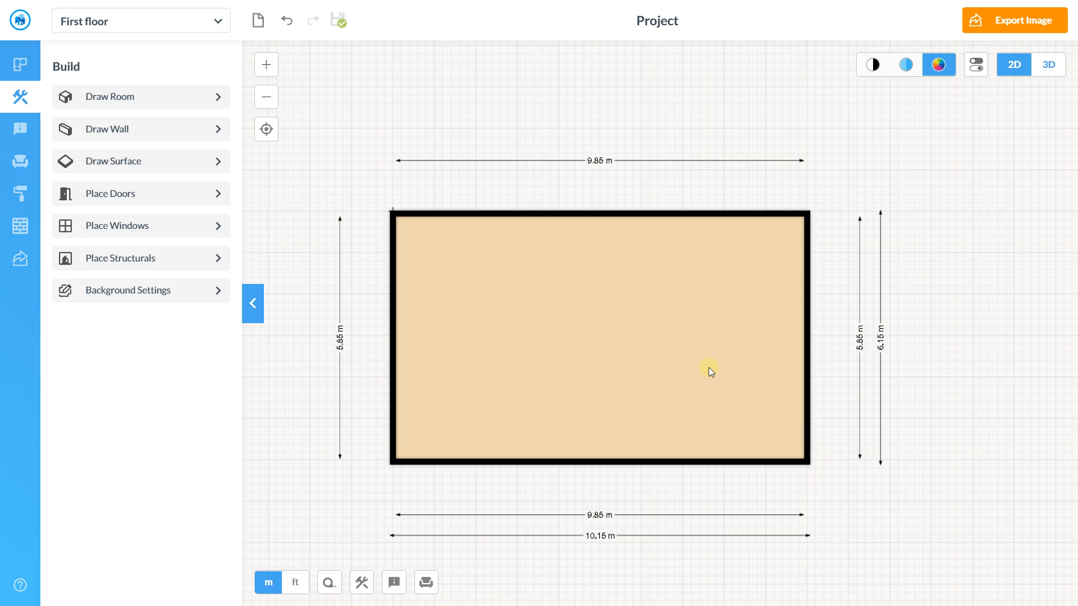
pyautogui.click(138, 100)
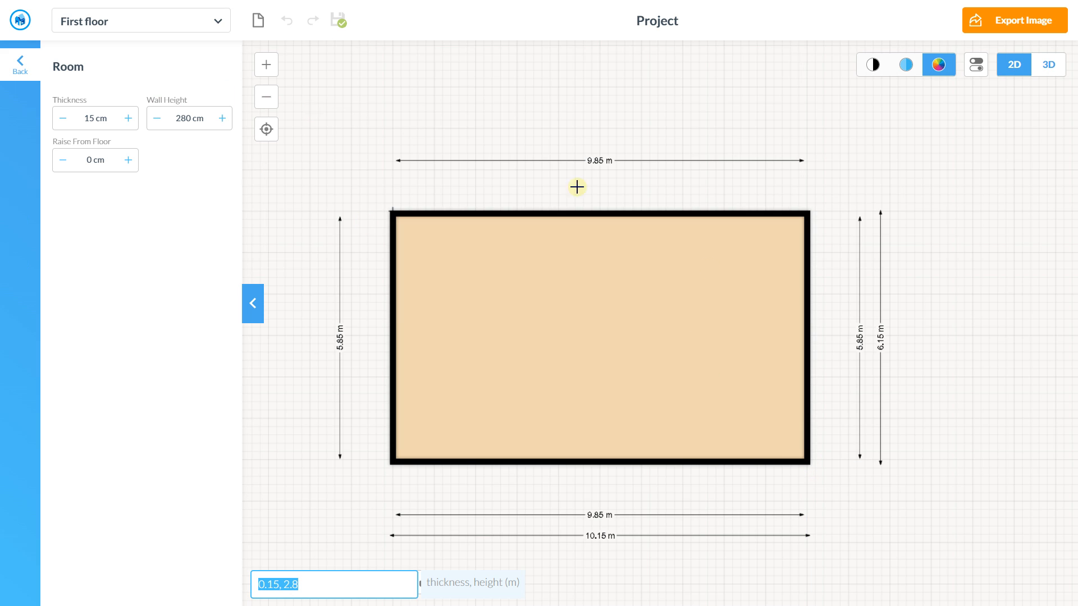
pyautogui.click(809, 461)
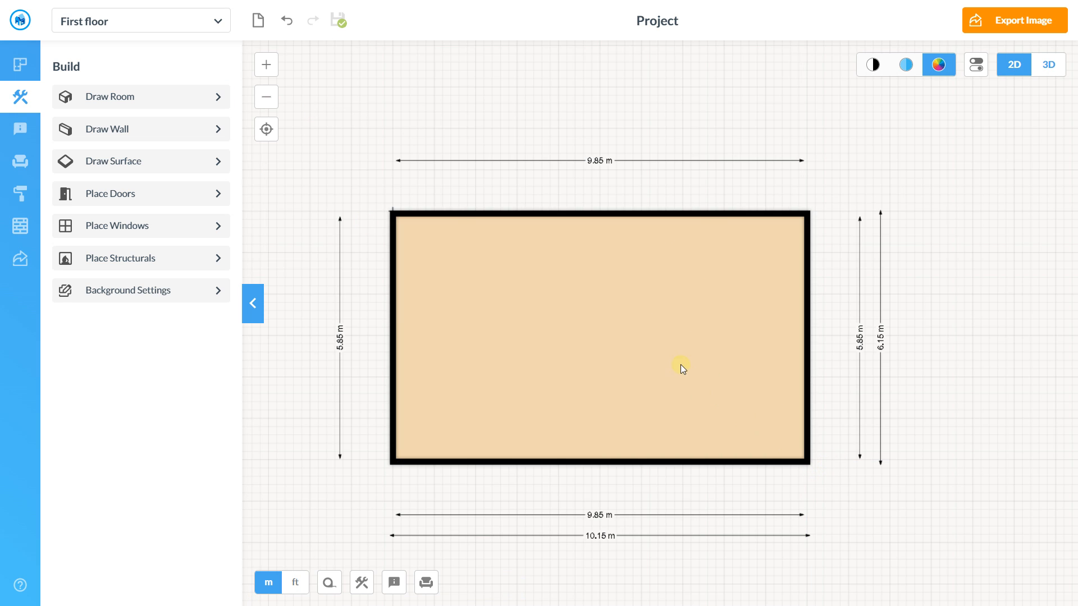
# Draw an upper-right room about 5.5 by 2.8 m and a lower-right room about 3.9 by 2.9 m inside the outline.
pyautogui.click(121, 101)
pyautogui.click(798, 208)
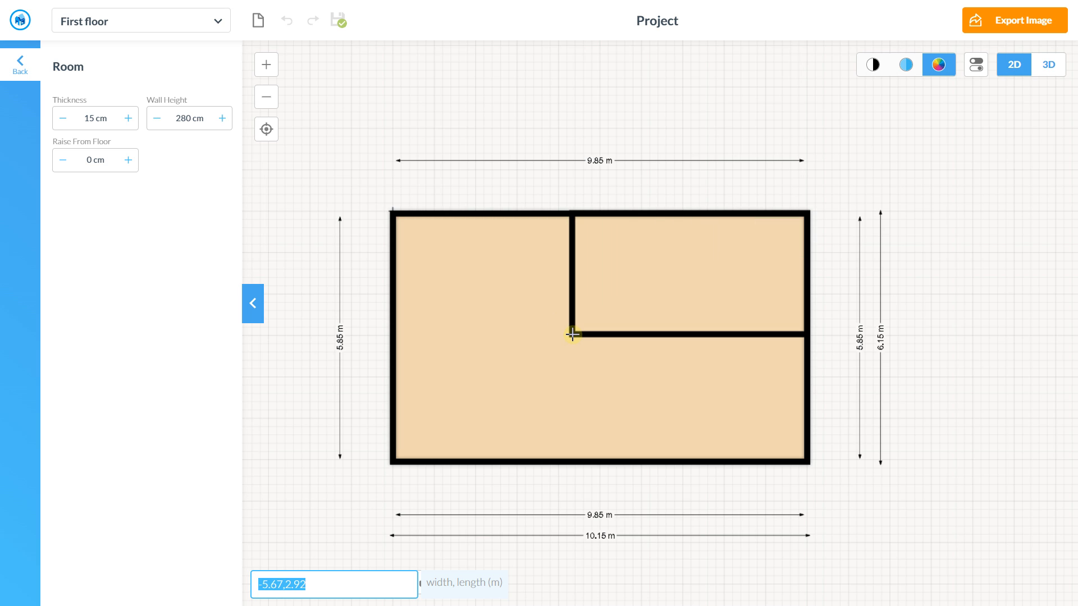
pyautogui.click(570, 335)
pyautogui.click(127, 101)
pyautogui.click(807, 462)
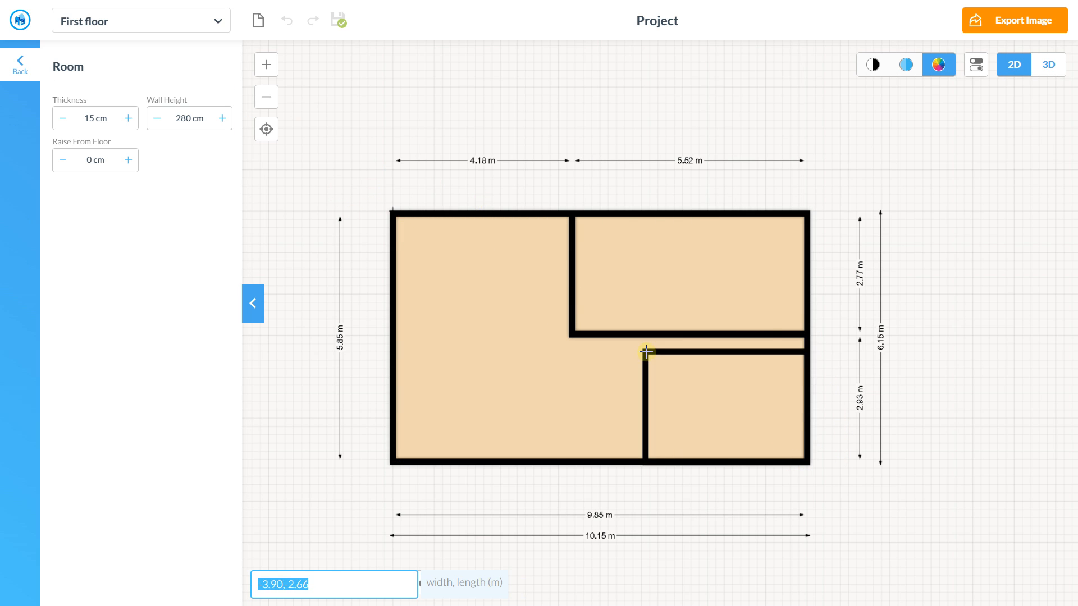
pyautogui.click(640, 338)
# Draw a small room about 1.5 by 2.8 m directly left of the upper-right room, reaching the upper outer wall.
pyautogui.click(145, 102)
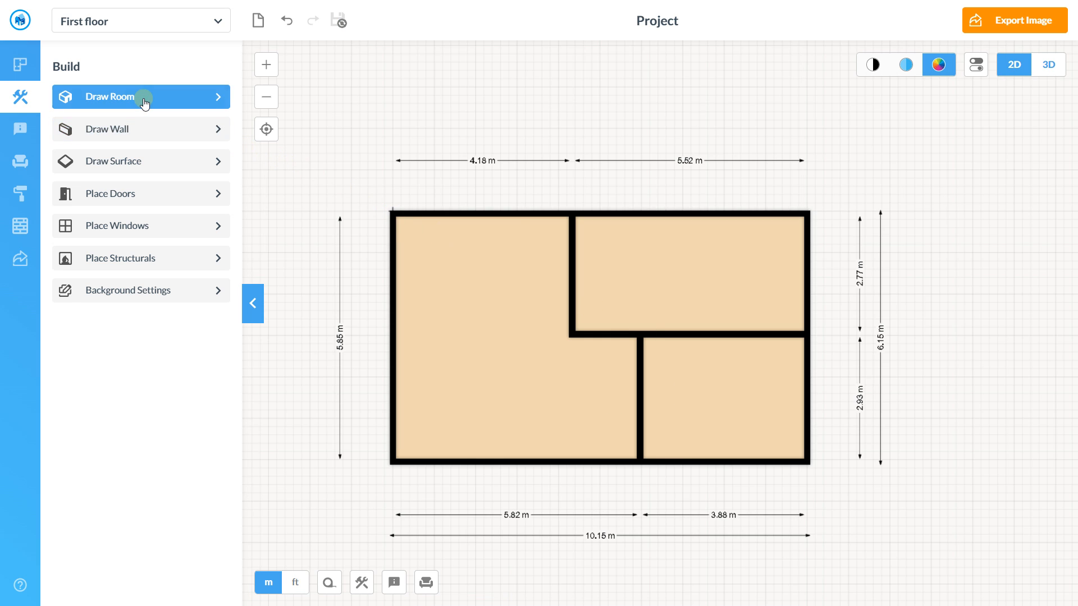
pyautogui.click(571, 335)
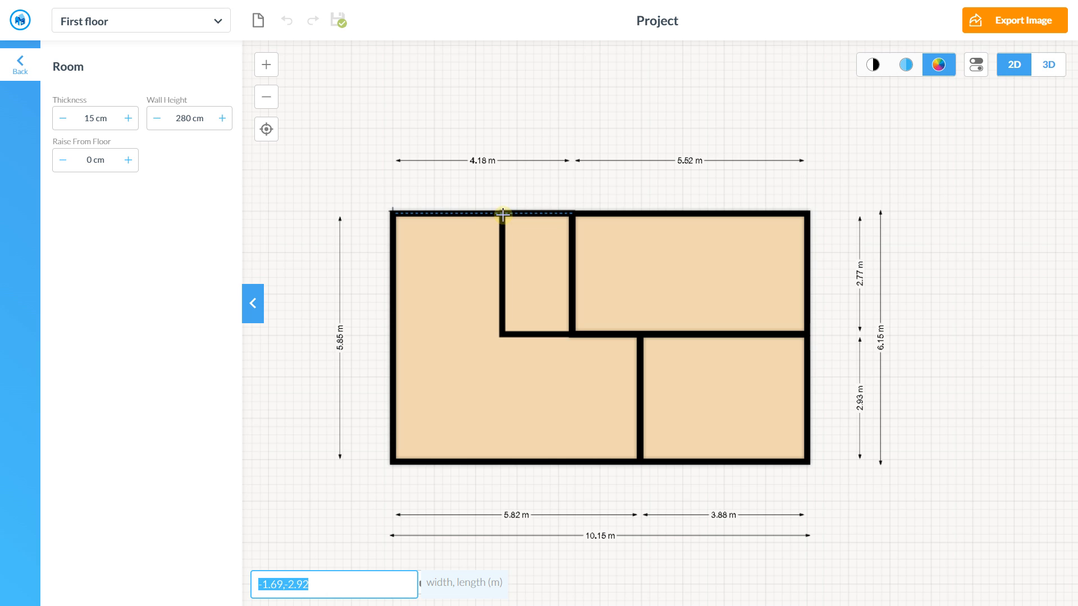
pyautogui.click(502, 214)
# Place a Balcony Door in the large room's lower outer wall, near the partition to the lower-right room, and select it.
pyautogui.click(113, 193)
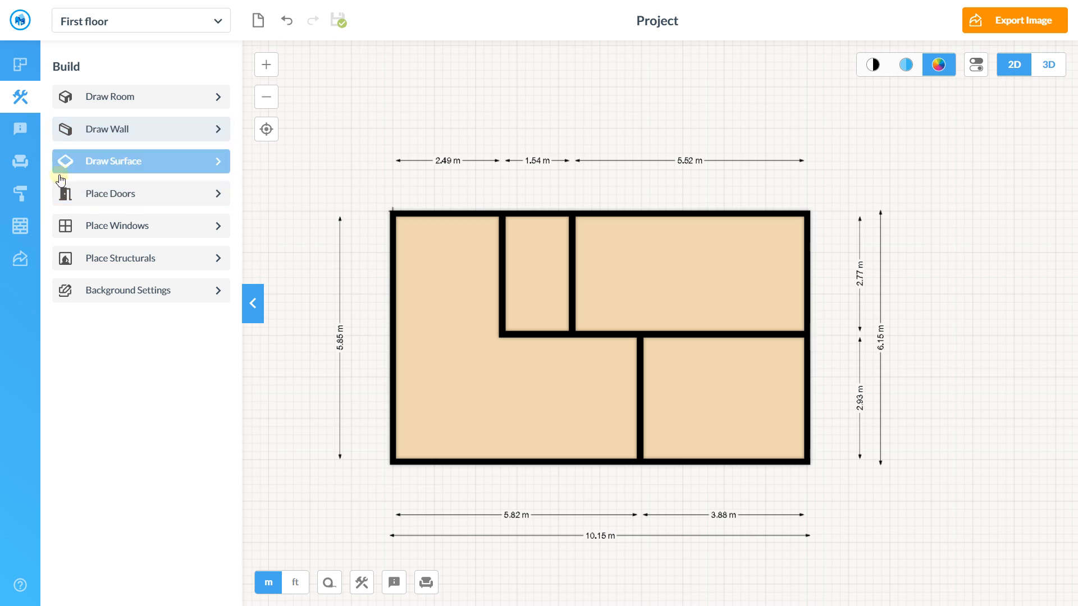
pyautogui.click(120, 202)
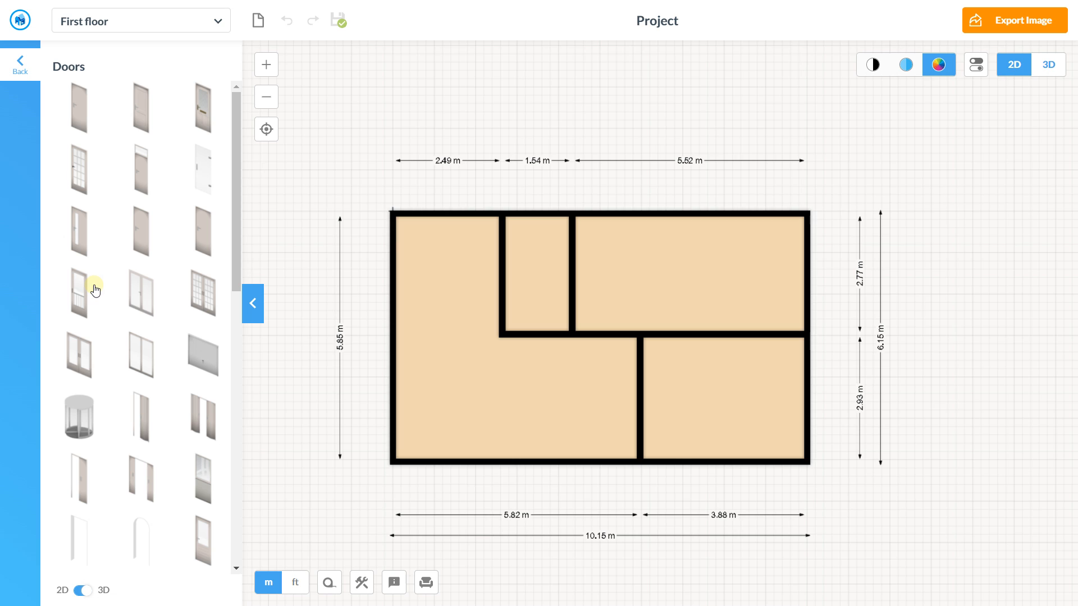
pyautogui.scroll(-1, 171, 244)
pyautogui.scroll(1, 139, 308)
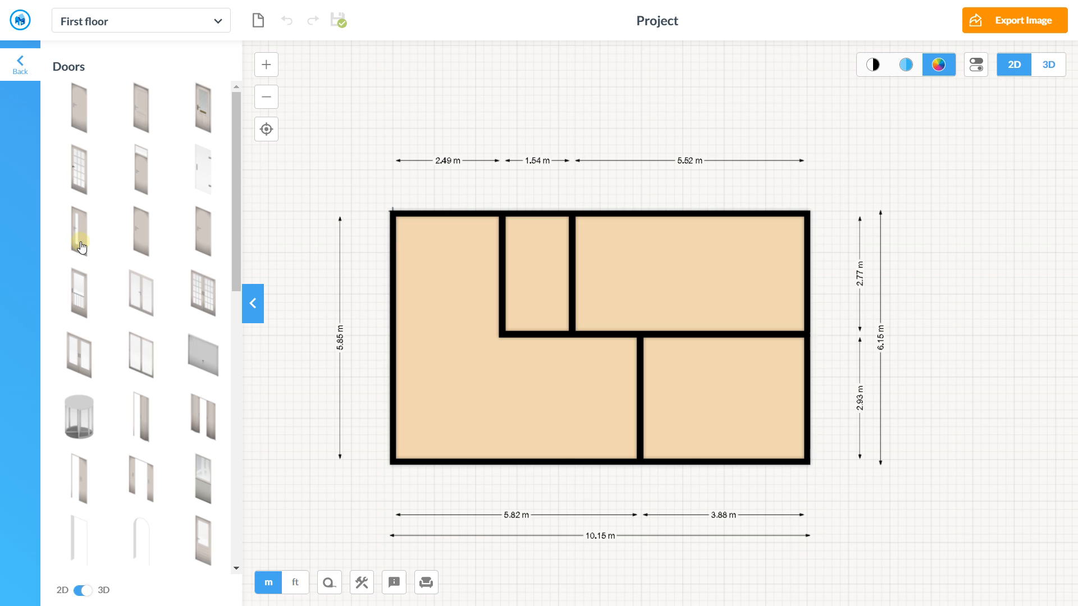
pyautogui.scroll(-2, 145, 306)
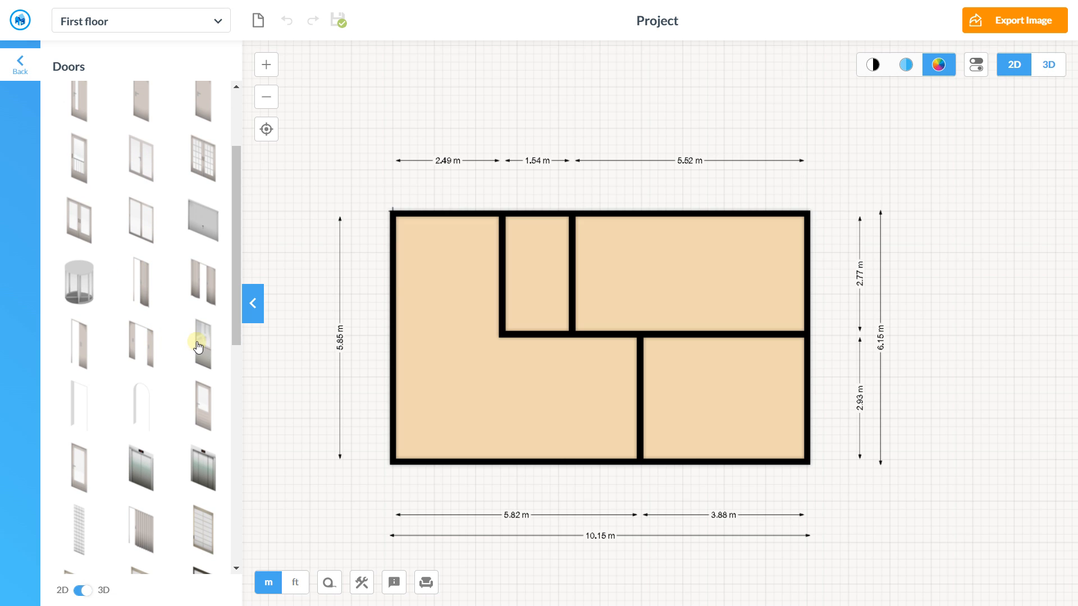
pyautogui.scroll(-3, 199, 281)
pyautogui.moveTo(199, 226); pyautogui.dragTo(594, 463)
pyautogui.scroll(5, 594, 464)
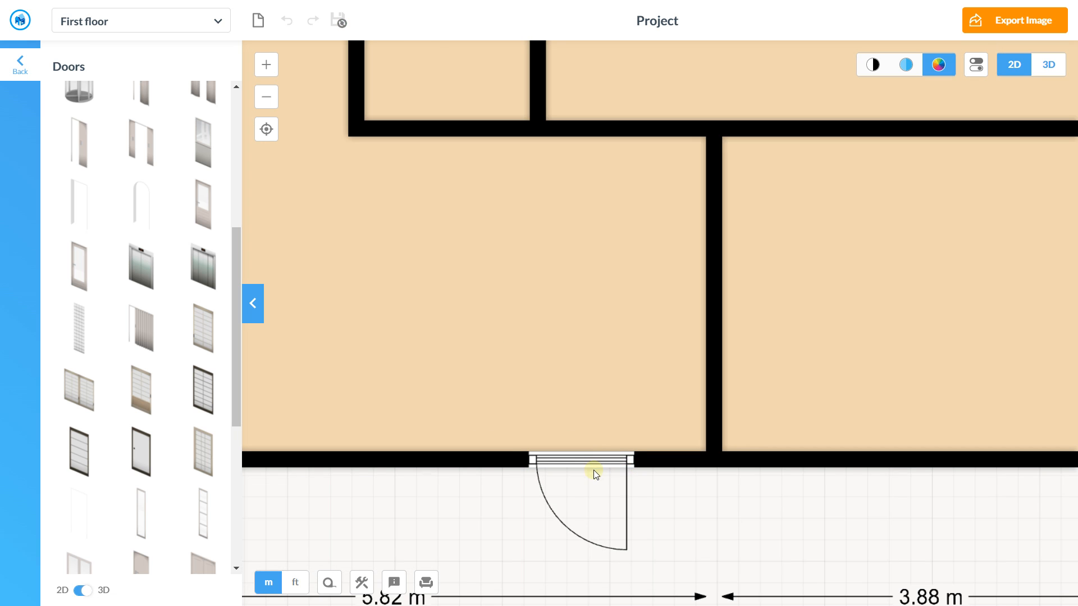
pyautogui.scroll(2, 592, 463)
pyautogui.scroll(-4, 591, 463)
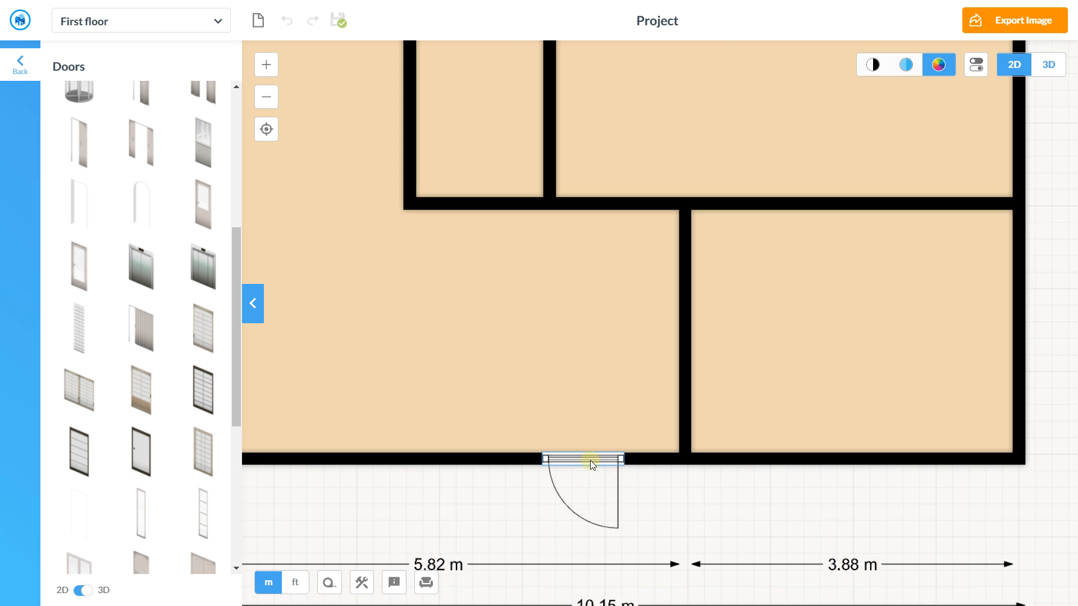
pyautogui.scroll(2, 590, 461)
pyautogui.click(591, 461)
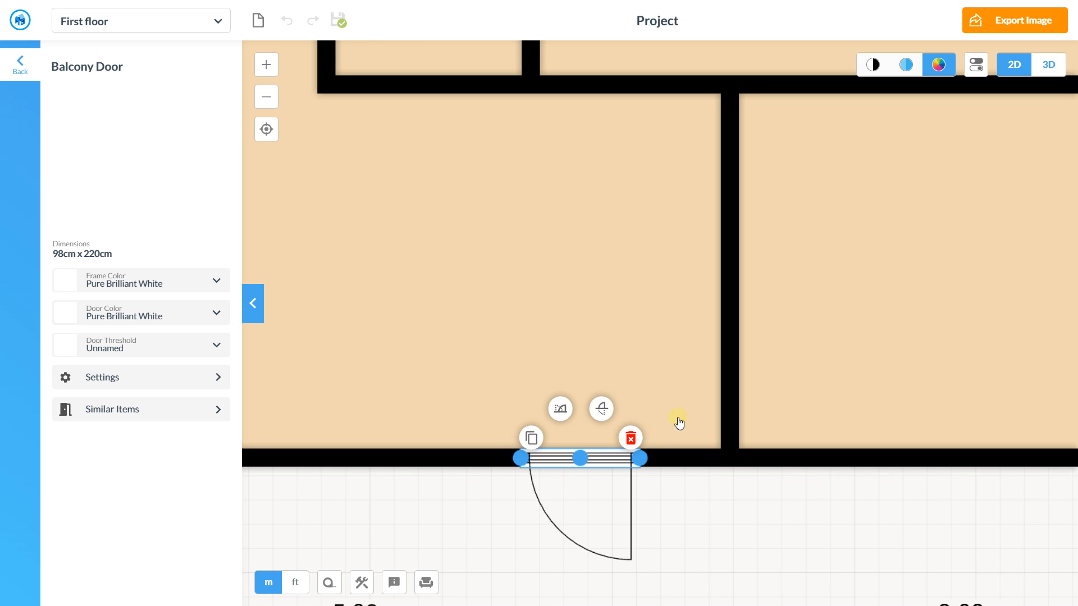
# Examine the rooms and the placed door in 3D from above and from an angle, and return to 2D.
pyautogui.click(1051, 66)
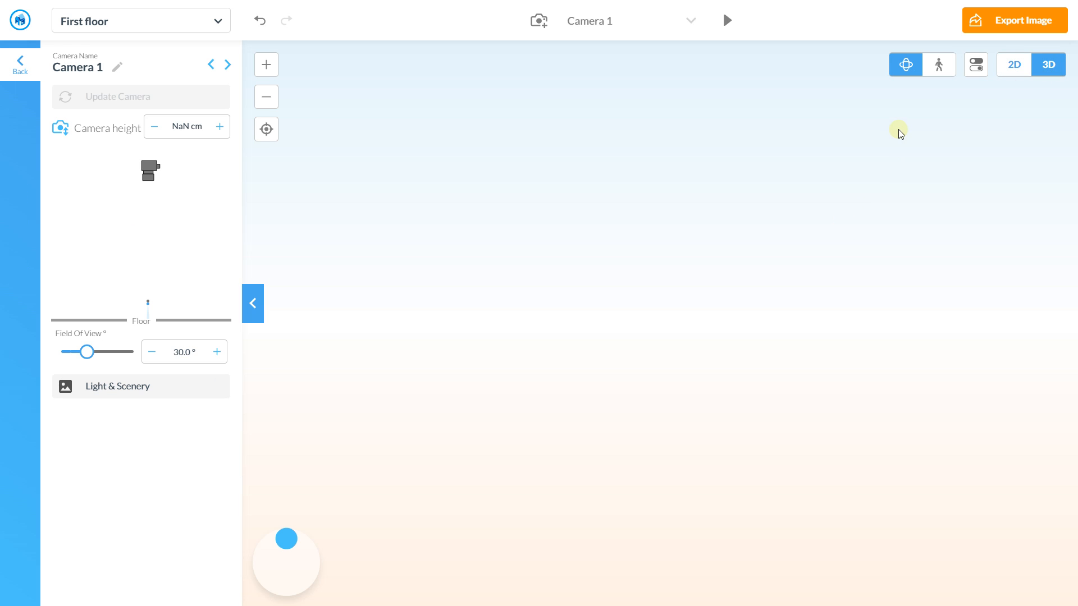
pyautogui.click(269, 137)
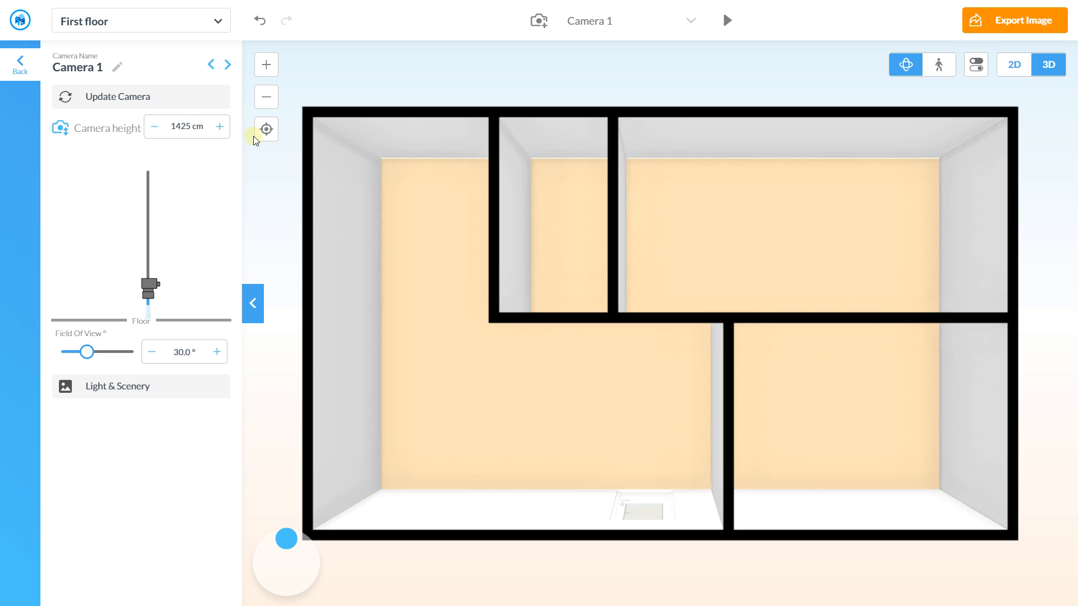
pyautogui.moveTo(558, 472); pyautogui.dragTo(733, 232)
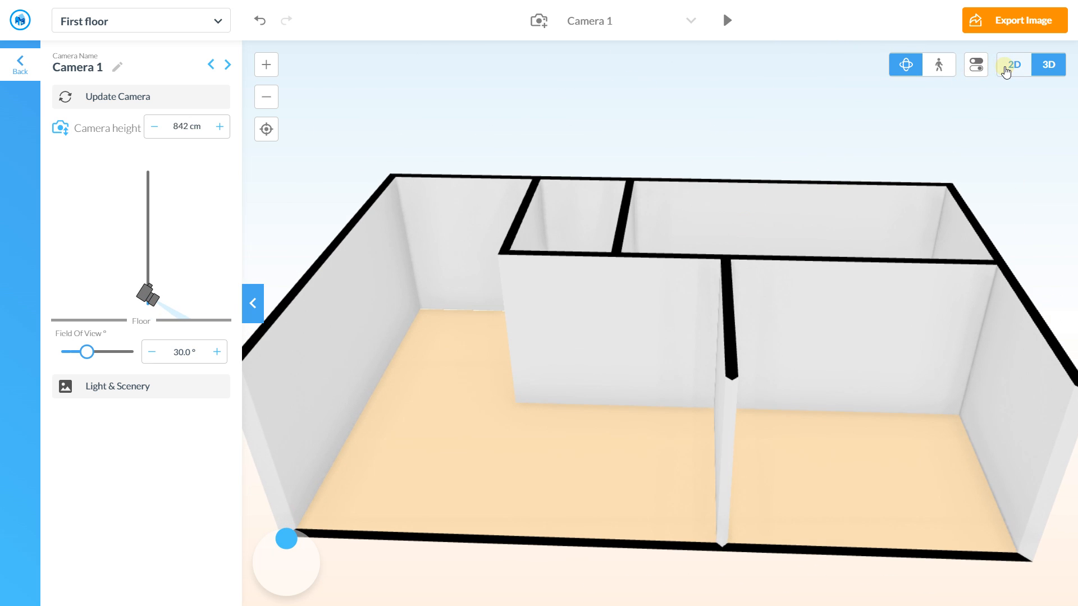
pyautogui.click(1009, 69)
# Flip the balcony door so it swings into the room and shift it slightly left along the wall.
pyautogui.click(636, 463)
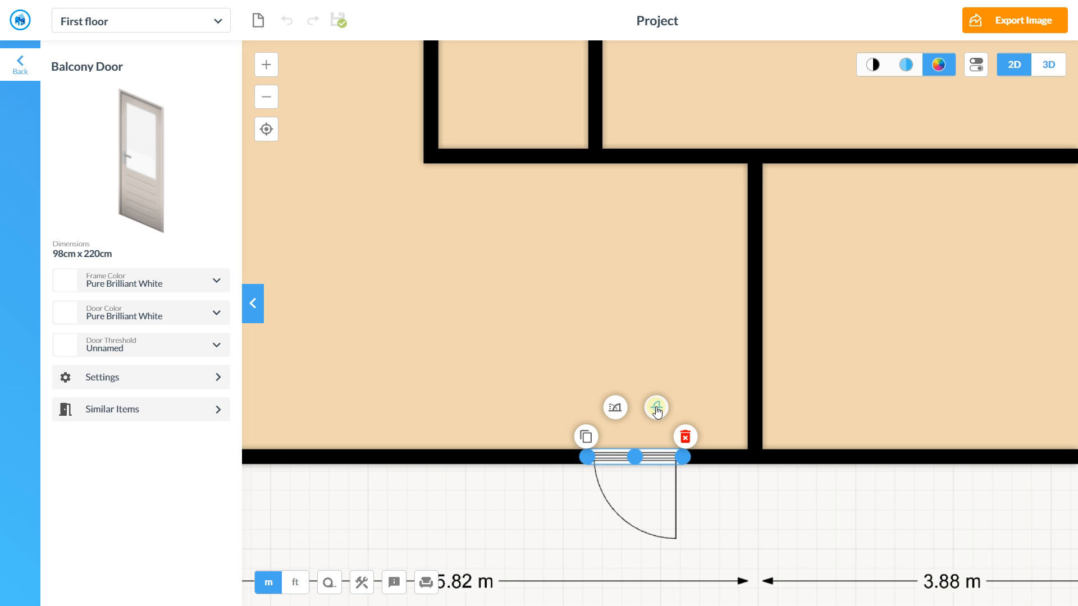
pyautogui.click(656, 410)
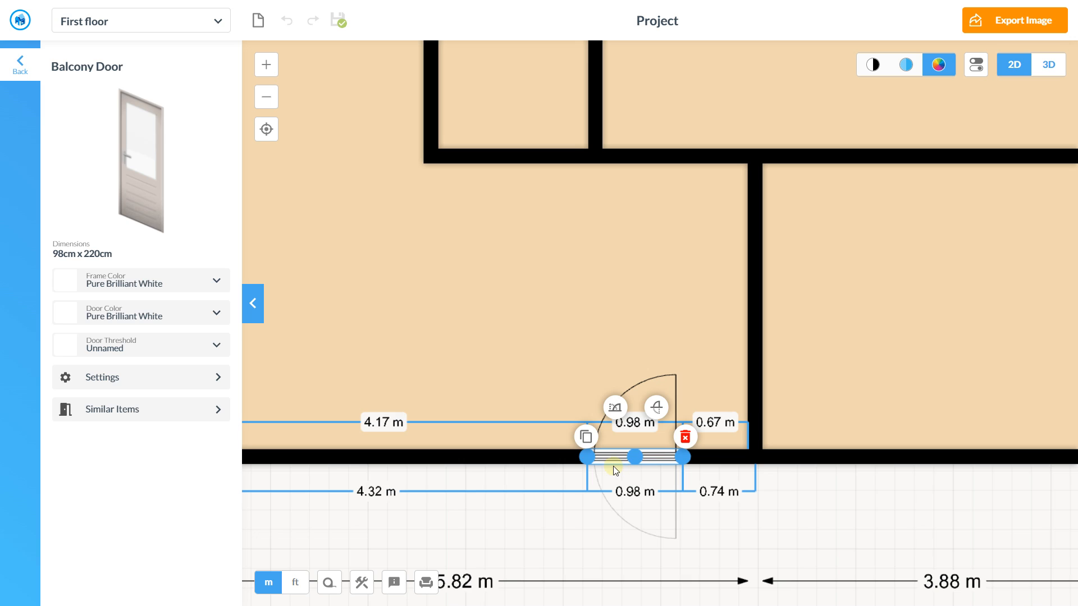
pyautogui.click(609, 488)
pyautogui.moveTo(592, 459)
pyautogui.mouseDown()
pyautogui.moveTo(638, 445)
pyautogui.moveTo(613, 445)
pyautogui.moveTo(961, 464)
pyautogui.moveTo(588, 458)
pyautogui.moveTo(619, 458)
pyautogui.moveTo(598, 456)
pyautogui.mouseUp()
pyautogui.scroll(-2, 552, 311)
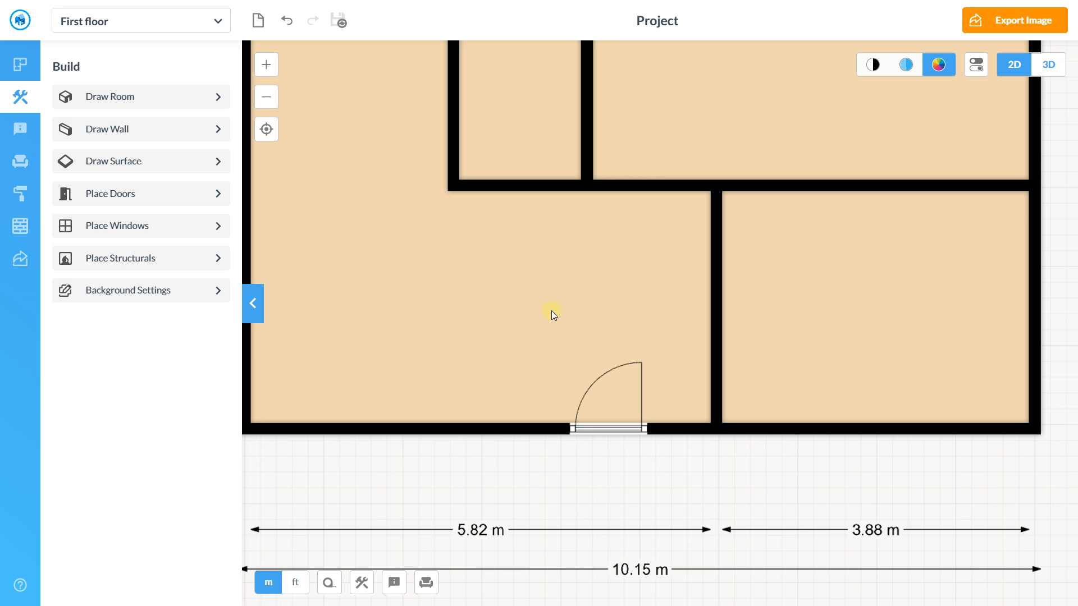
pyautogui.scroll(-3, 485, 279)
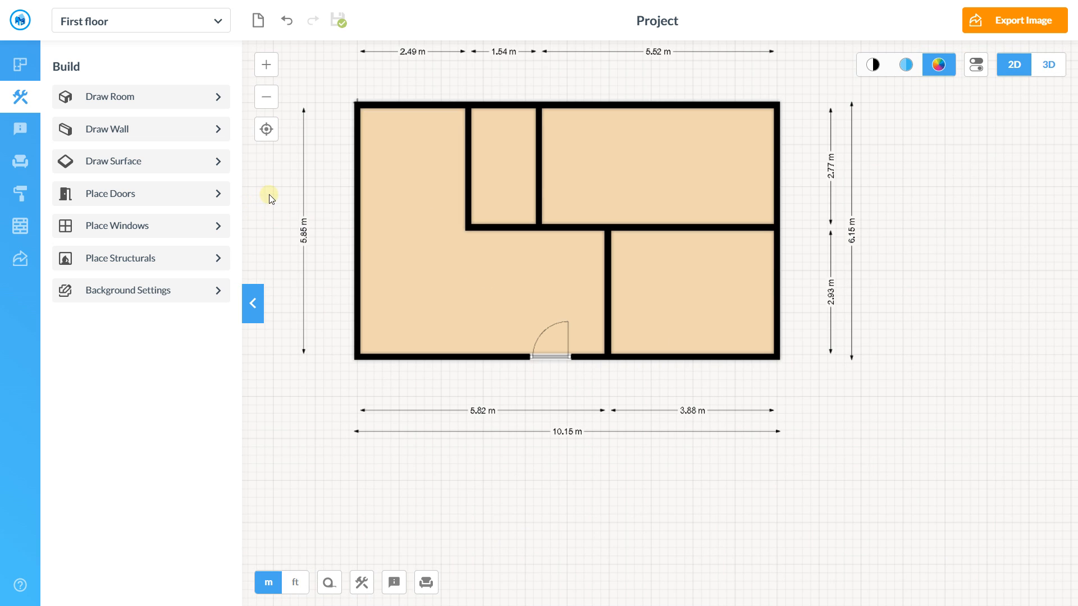
# Place a Standard Door in the lower wall of the upper-right room, just left of the vertical partition.
pyautogui.click(128, 196)
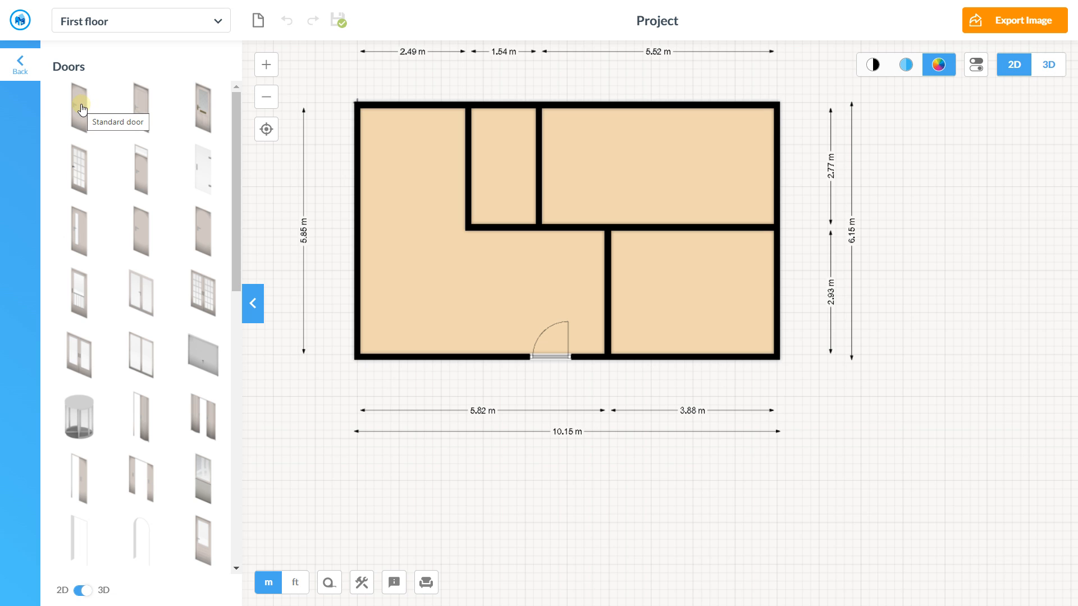
pyautogui.moveTo(79, 99); pyautogui.dragTo(574, 217)
pyautogui.scroll(3, 575, 217)
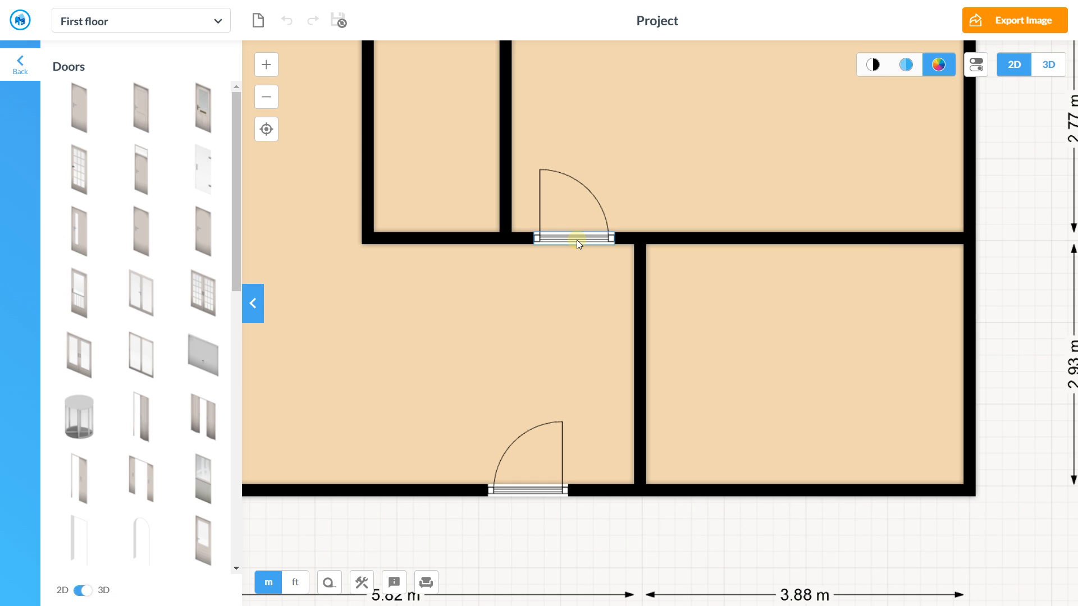
# Duplicate the upper-right room's Standard Door twice, into the lower-right room's vertical partition and the narrow room's lower wall.
pyautogui.click(577, 241)
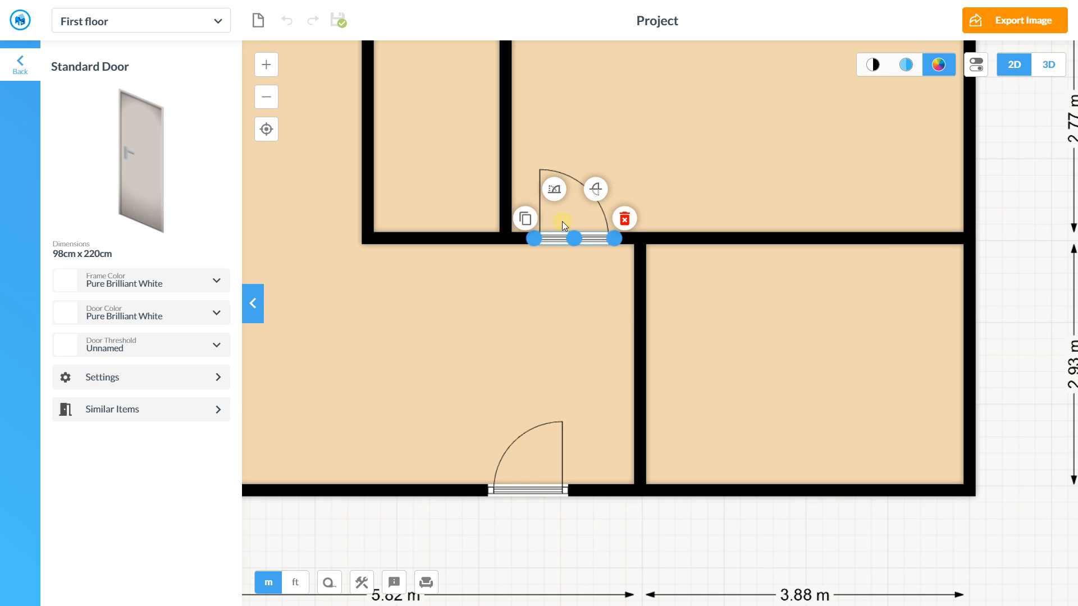
pyautogui.click(532, 225)
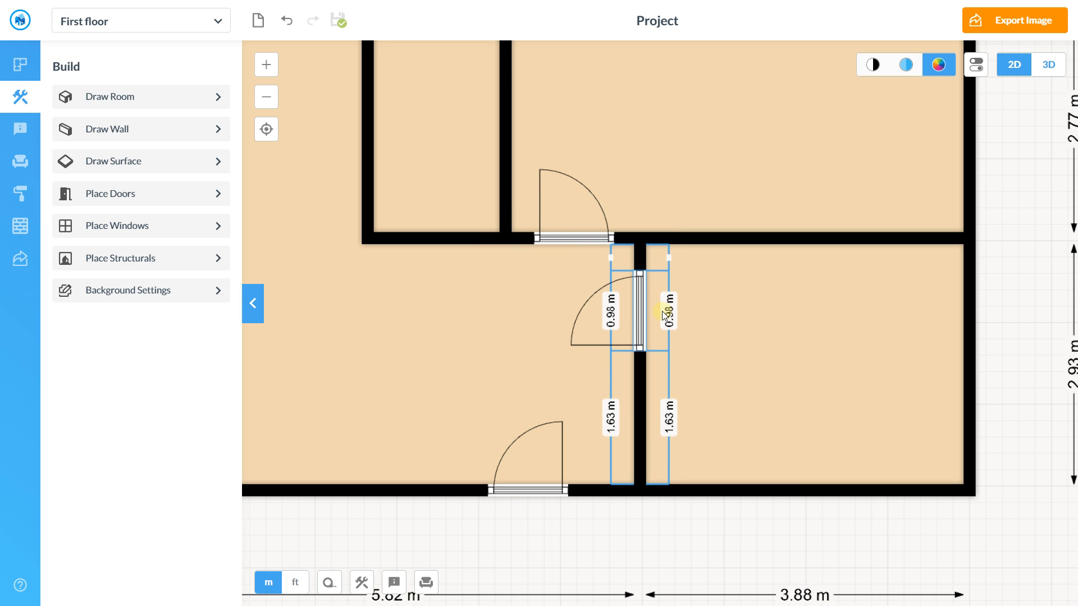
pyautogui.click(664, 314)
pyautogui.click(557, 241)
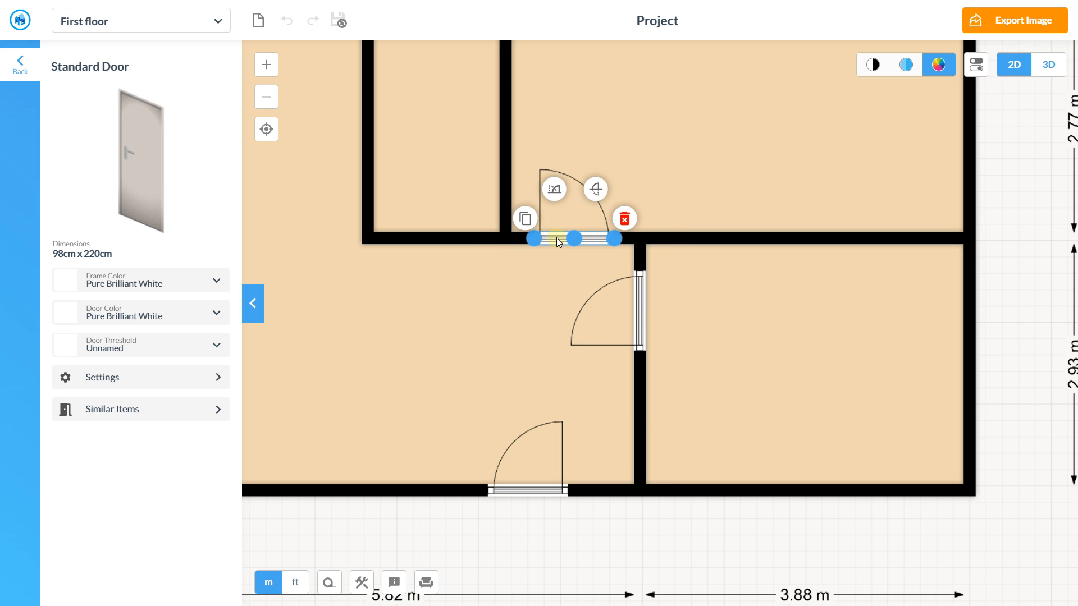
pyautogui.click(531, 221)
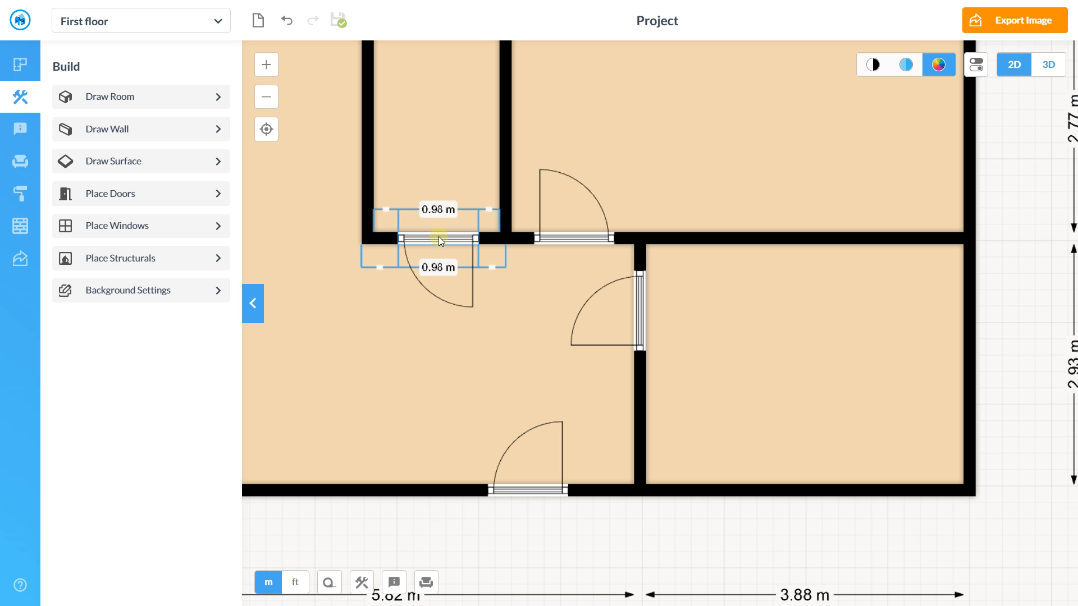
pyautogui.click(436, 237)
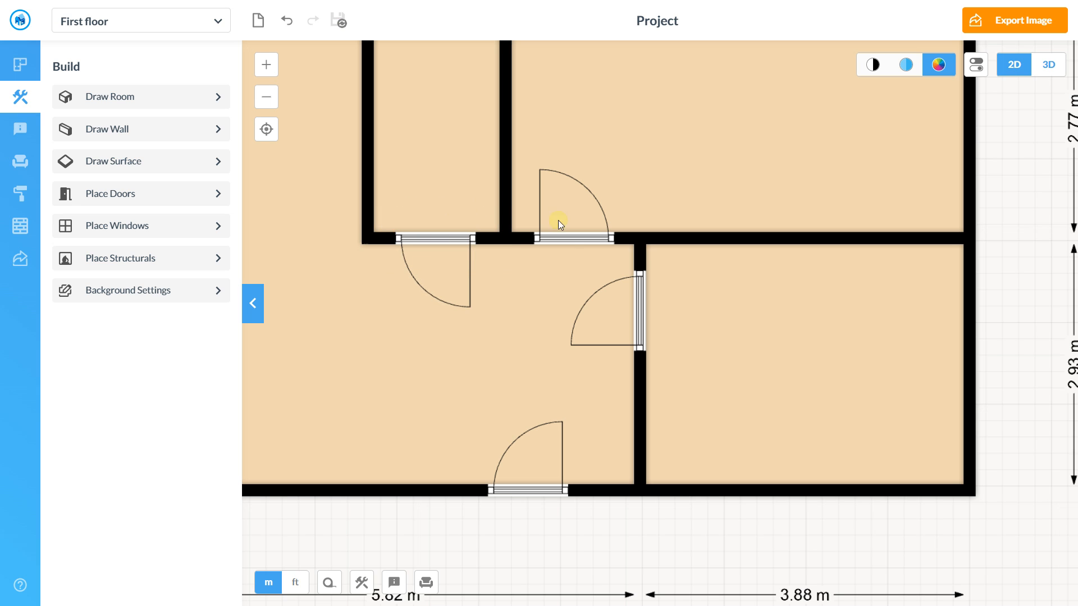
# Flip and mirror the door in the vertical partition so it swings into the lower-right room and hinges at its upper end.
pyautogui.click(639, 299)
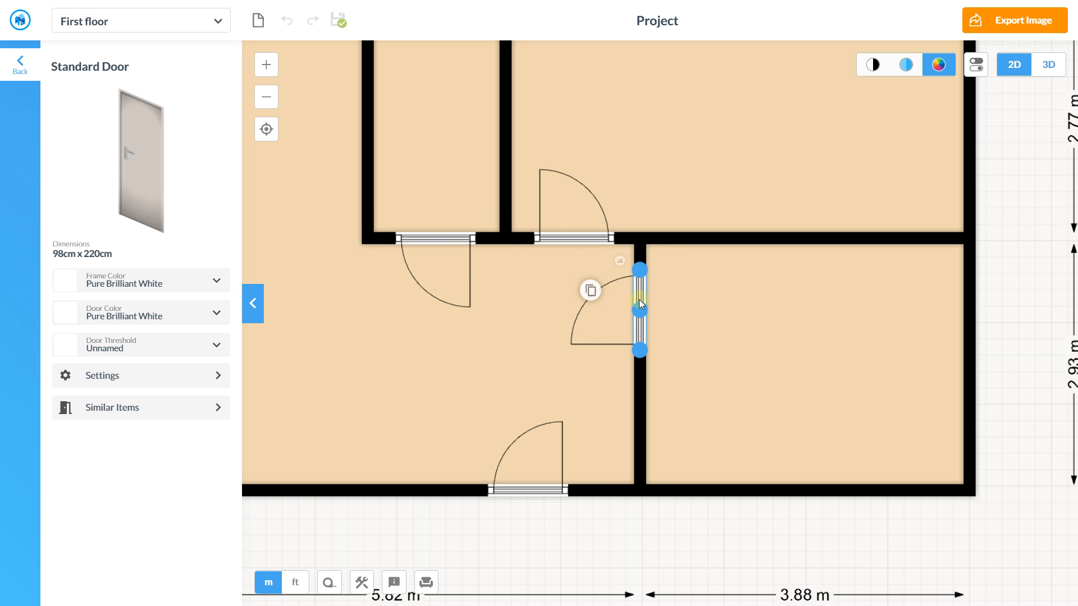
pyautogui.click(618, 269)
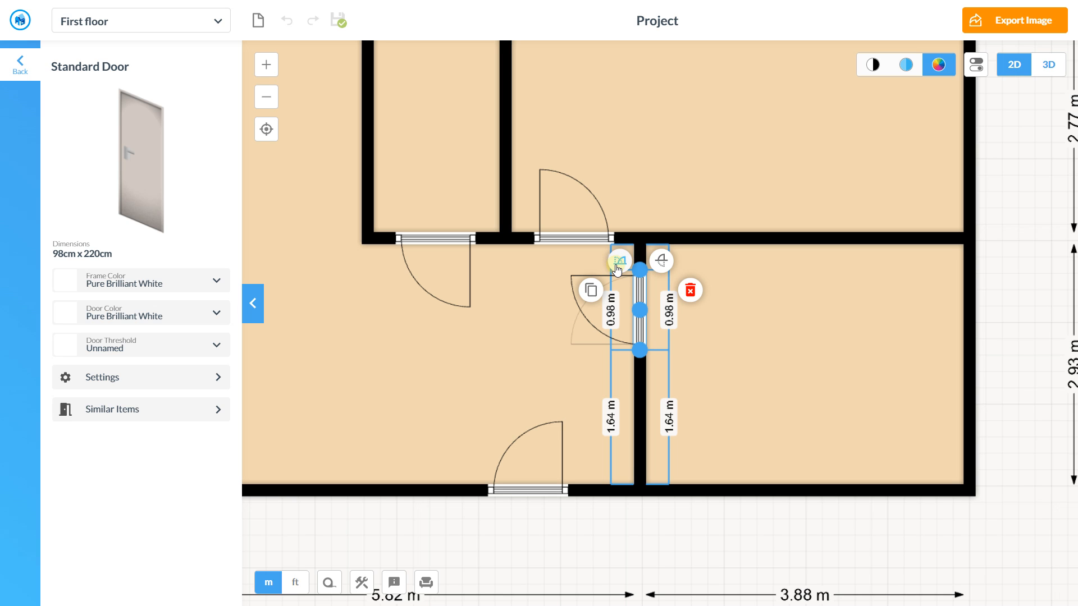
pyautogui.click(668, 268)
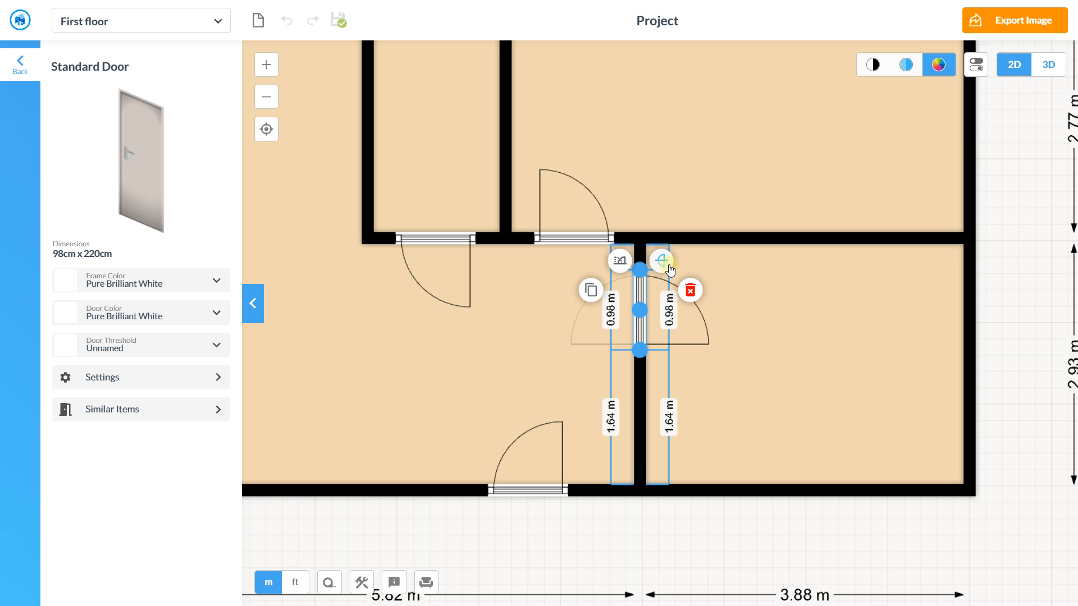
pyautogui.click(627, 268)
pyautogui.click(417, 244)
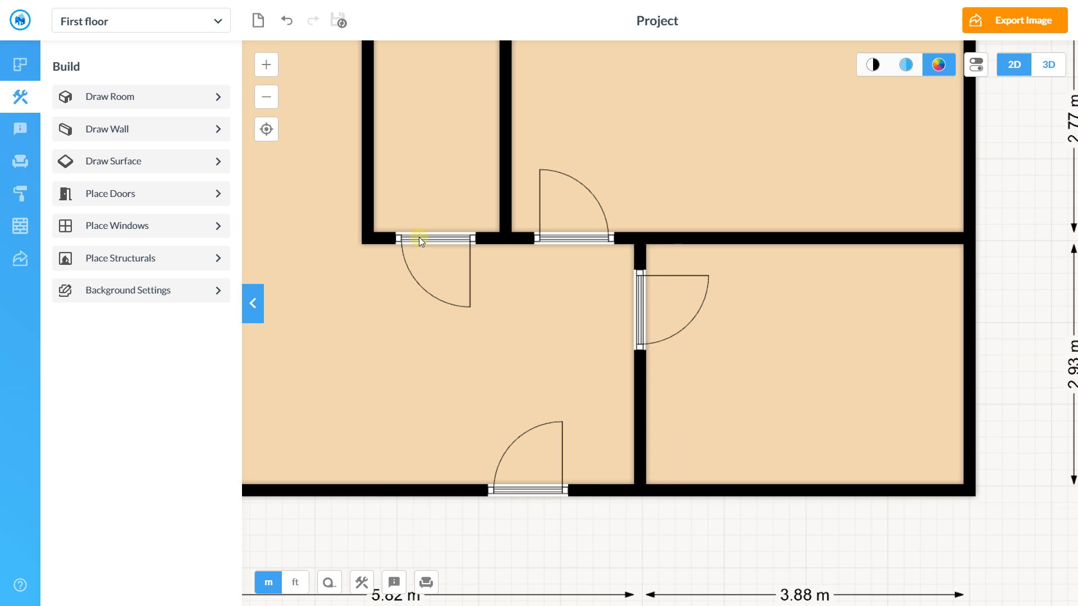
# Flip the narrow room's door so it swings into that room, keeping its hinge side, and nudge it slightly right along the wall.
pyautogui.click(420, 235)
pyautogui.click(458, 191)
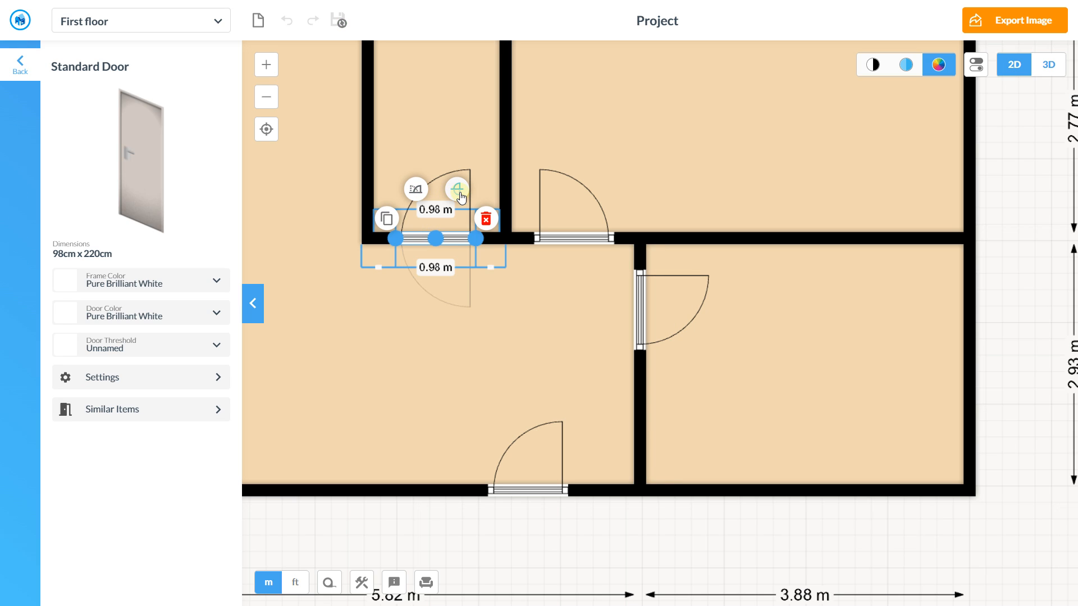
pyautogui.click(418, 190)
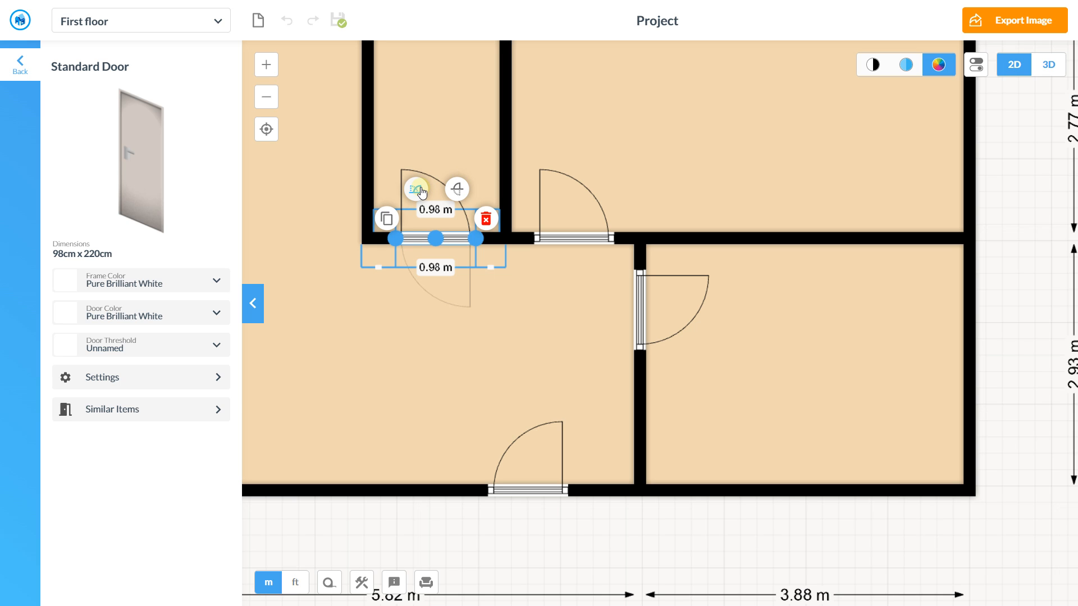
pyautogui.click(421, 191)
pyautogui.click(477, 315)
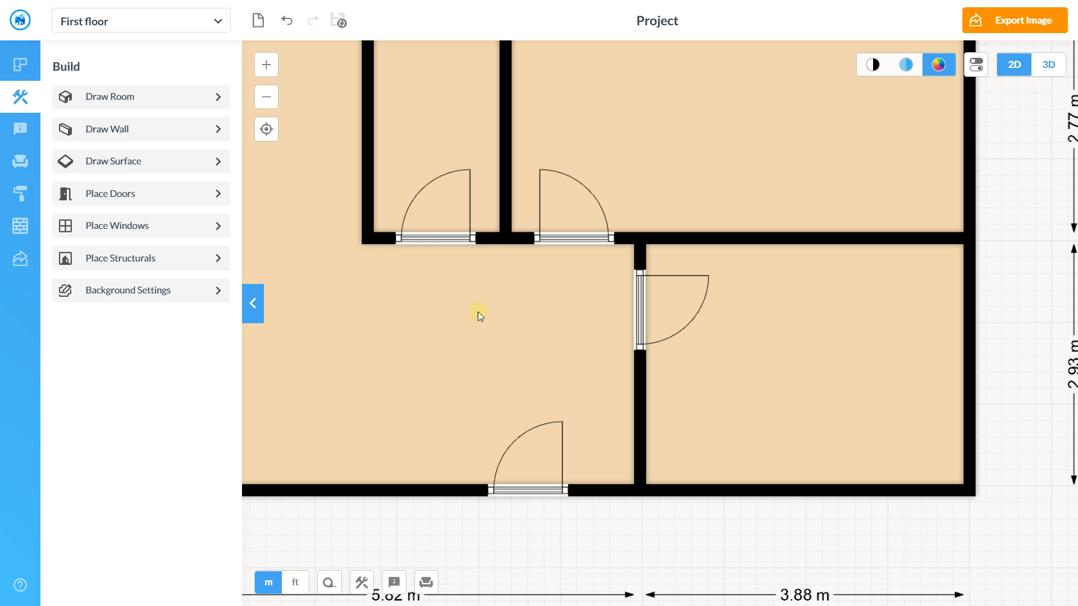
pyautogui.moveTo(447, 235)
pyautogui.mouseDown()
pyautogui.moveTo(461, 238)
pyautogui.moveTo(447, 237)
pyautogui.mouseUp()
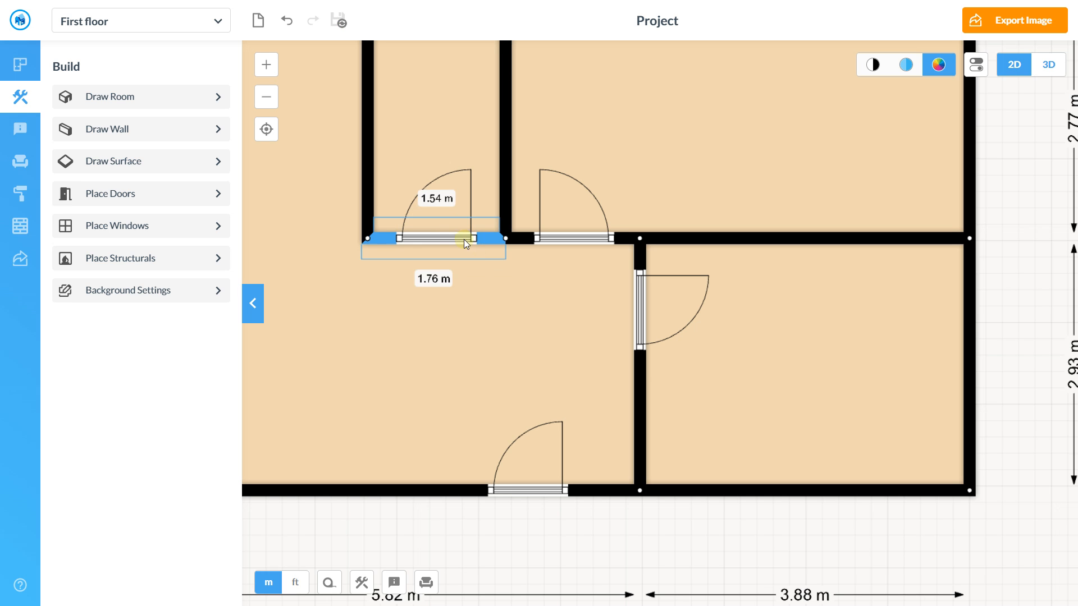
# Examine the interior doors in 3D from above and in walking view, and return to 2D.
pyautogui.scroll(-3, 581, 337)
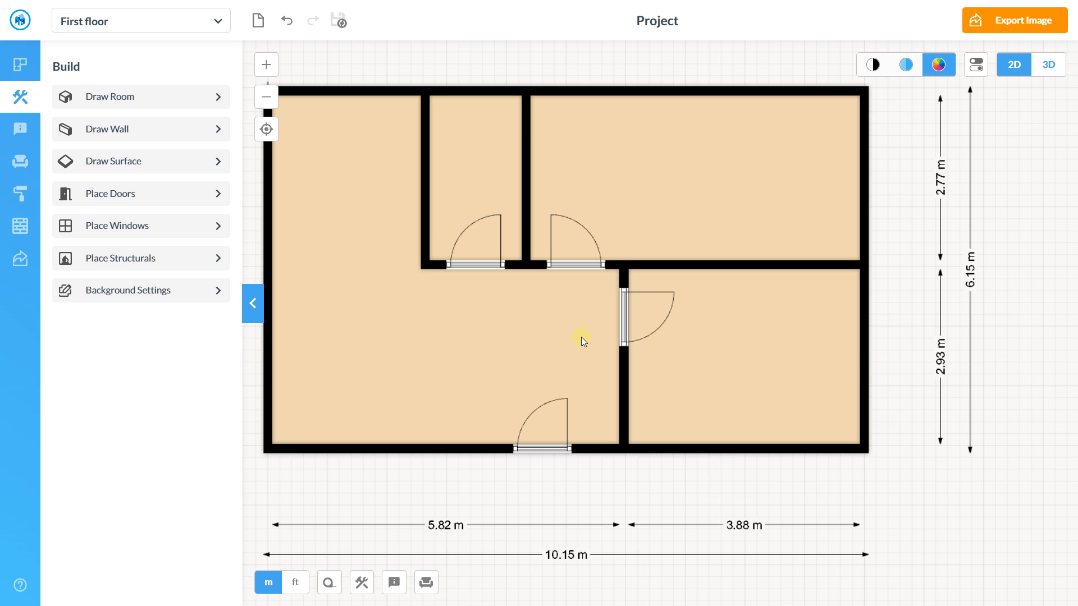
pyautogui.click(1048, 65)
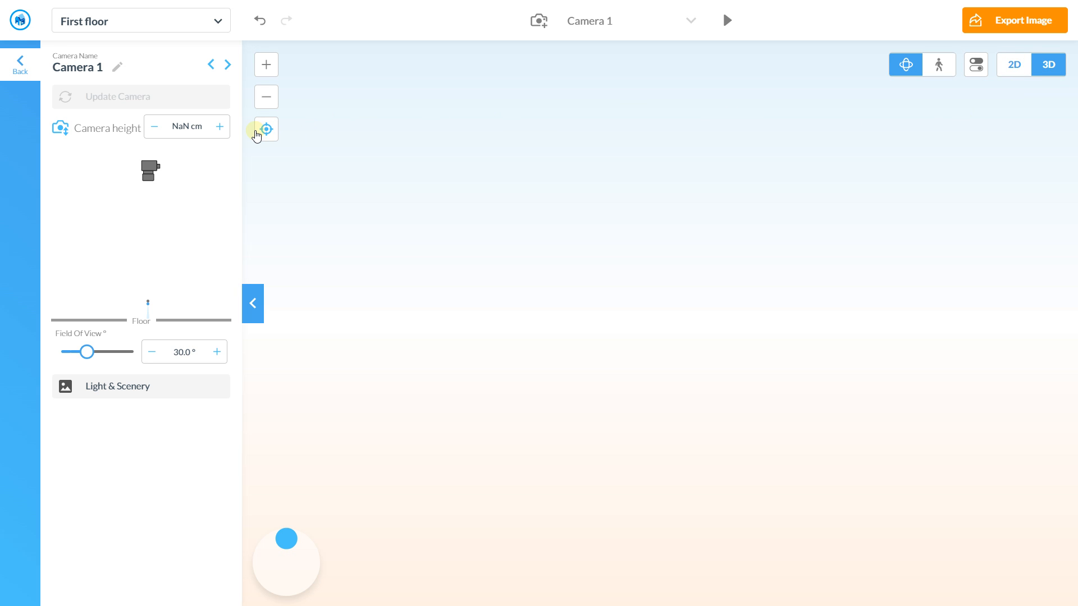
pyautogui.click(268, 130)
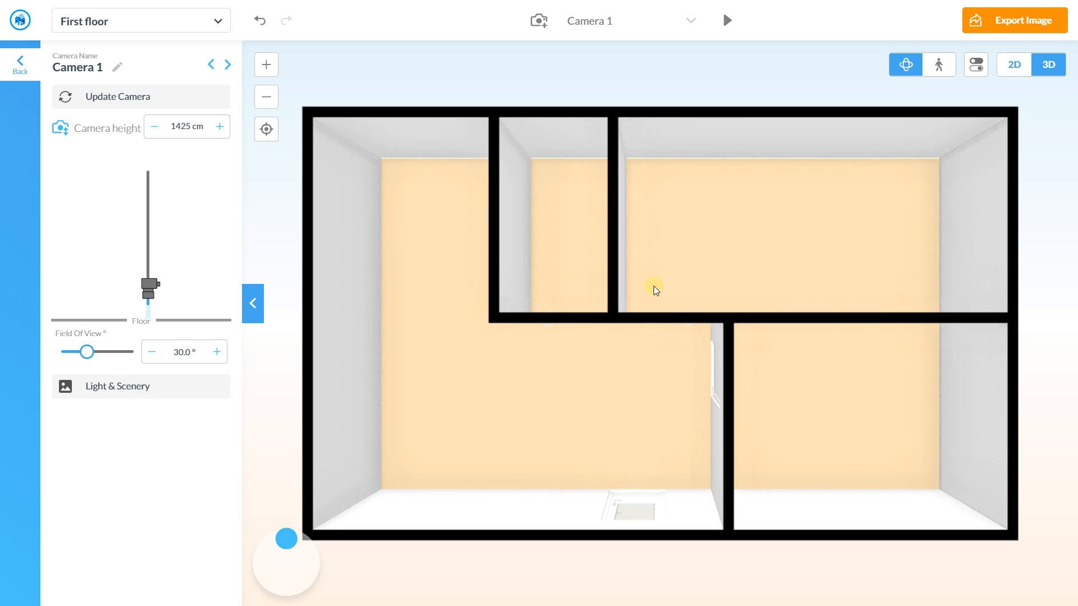
pyautogui.click(933, 66)
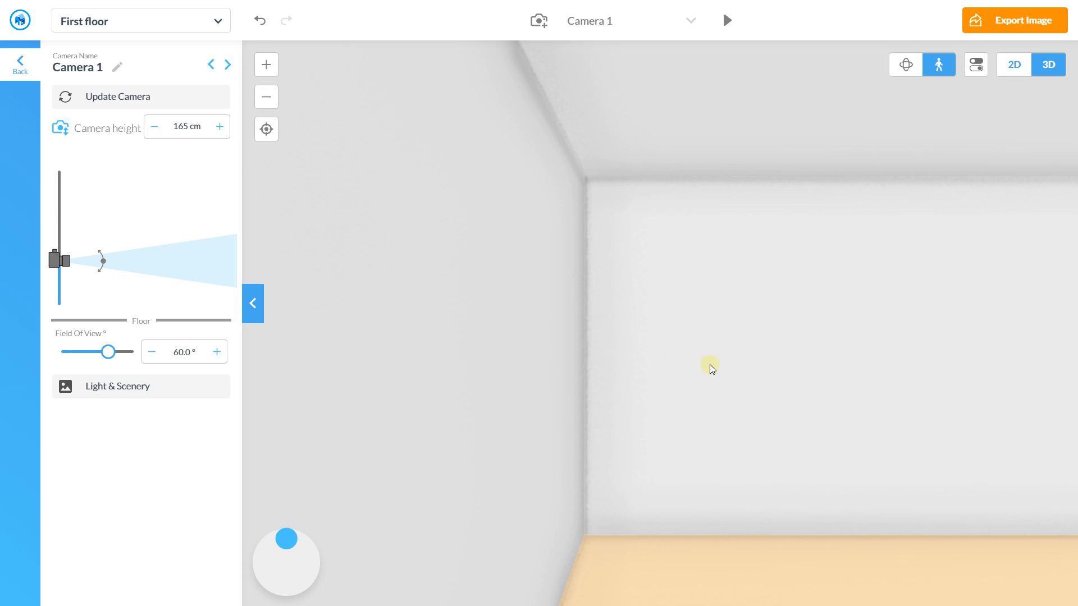
pyautogui.moveTo(709, 366); pyautogui.dragTo(797, 336)
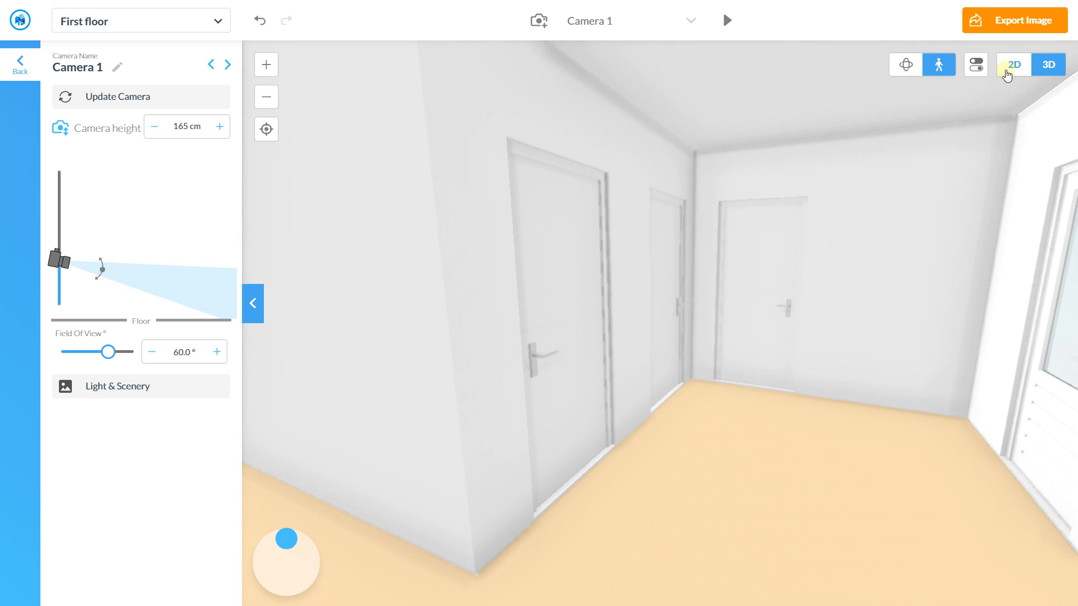
pyautogui.click(1014, 64)
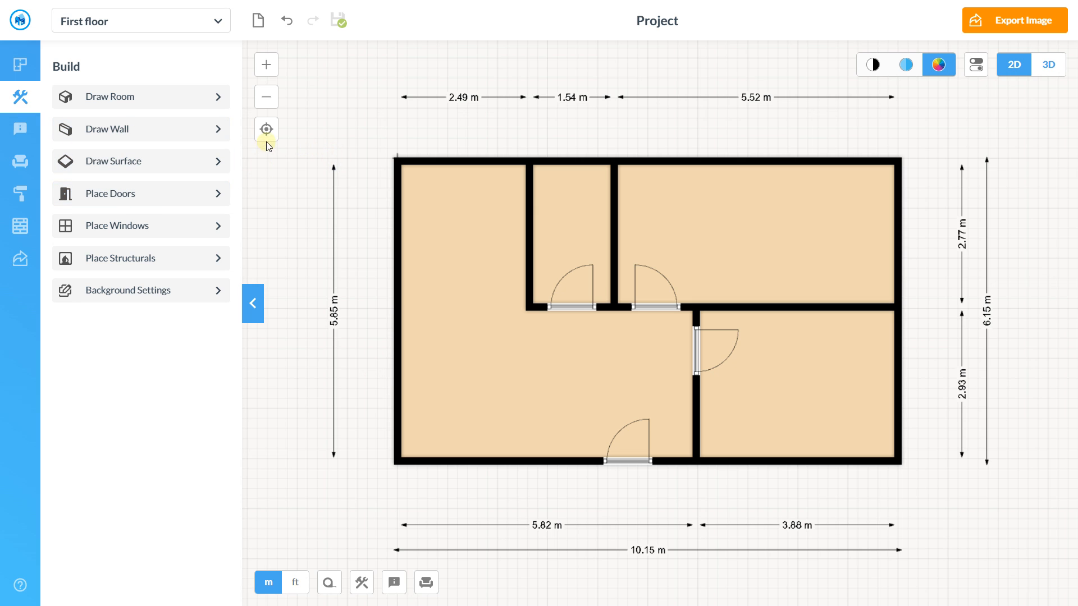
# Try a larger width for the narrow room's Standard Door in its settings.
pyautogui.click(567, 308)
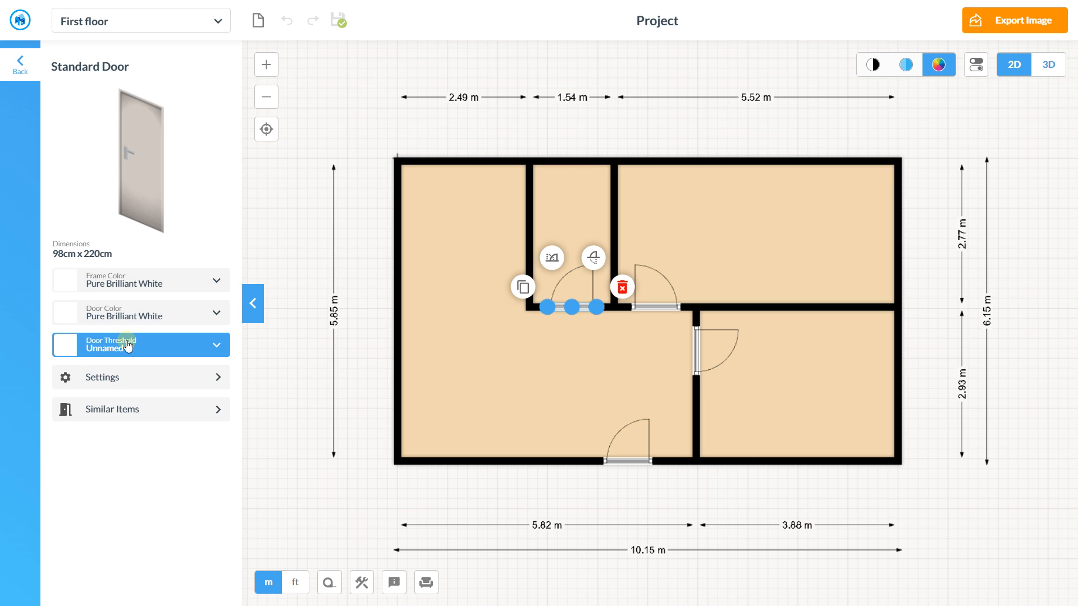
pyautogui.click(131, 377)
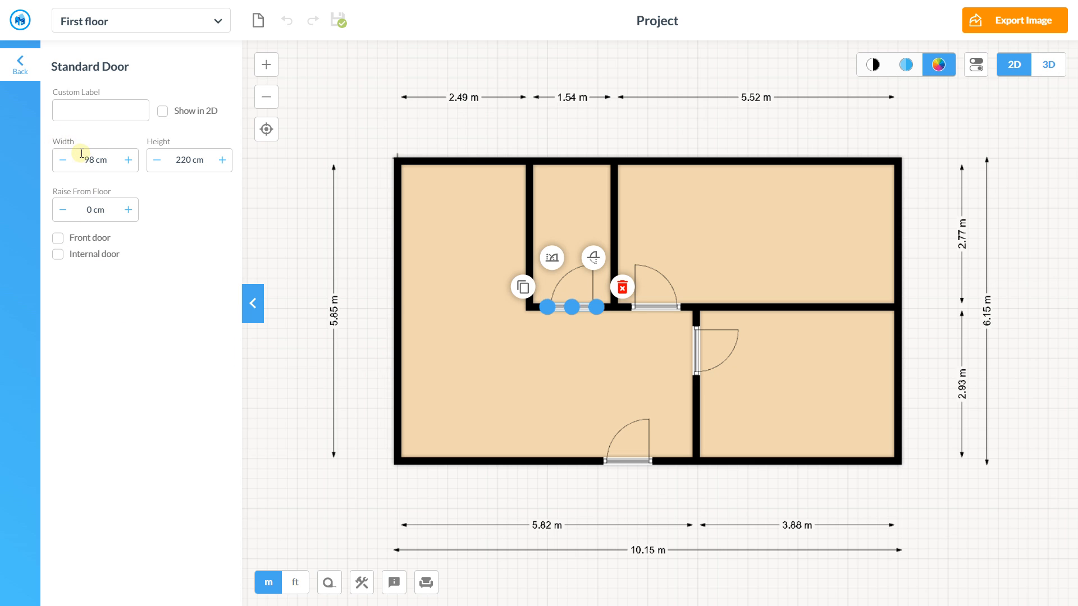
pyautogui.click(128, 160)
pyautogui.click(128, 161)
pyautogui.click(128, 160)
pyautogui.click(128, 161)
pyautogui.click(128, 161)
pyautogui.scroll(5, 592, 302)
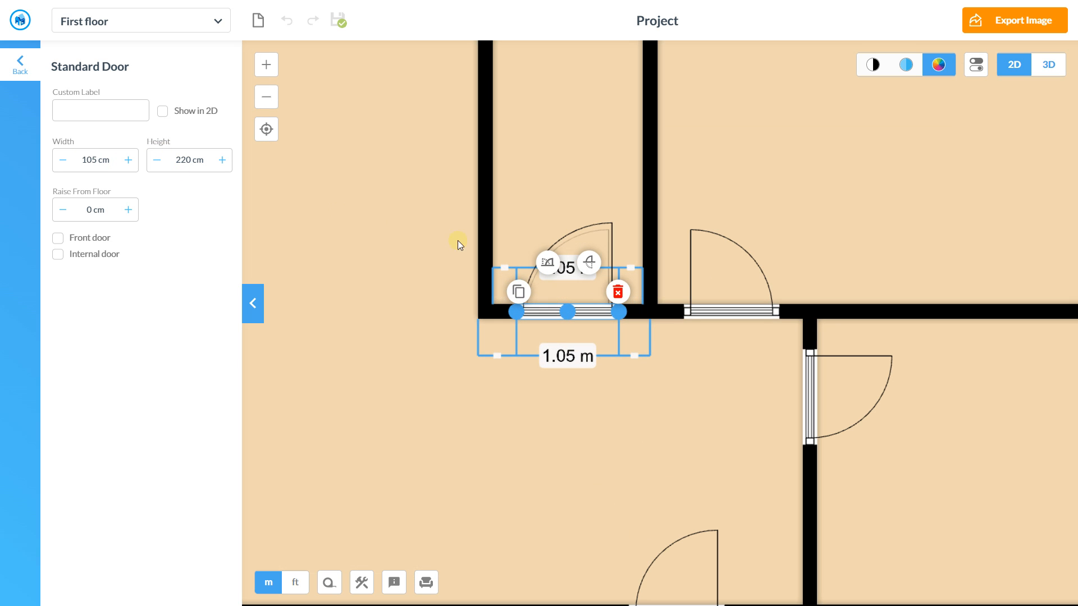
pyautogui.click(128, 160)
pyautogui.click(128, 160)
pyautogui.click(128, 160)
pyautogui.click(128, 160)
pyautogui.click(128, 160)
pyautogui.click(128, 161)
pyautogui.click(128, 160)
pyautogui.click(128, 160)
pyautogui.click(128, 161)
pyautogui.click(128, 161)
pyautogui.click(128, 161)
pyautogui.click(128, 161)
pyautogui.click(128, 160)
pyautogui.click(128, 160)
pyautogui.click(128, 160)
# Reduce the narrow room door's width to 98 cm and deselect the door.
pyautogui.click(63, 160)
pyautogui.click(62, 160)
pyautogui.click(63, 160)
pyautogui.click(60, 161)
pyautogui.click(60, 161)
pyautogui.click(60, 161)
pyautogui.click(61, 161)
pyautogui.click(60, 160)
pyautogui.click(60, 161)
pyautogui.click(61, 161)
pyautogui.click(61, 161)
pyautogui.click(60, 160)
pyautogui.click(61, 161)
pyautogui.click(61, 161)
pyautogui.click(61, 160)
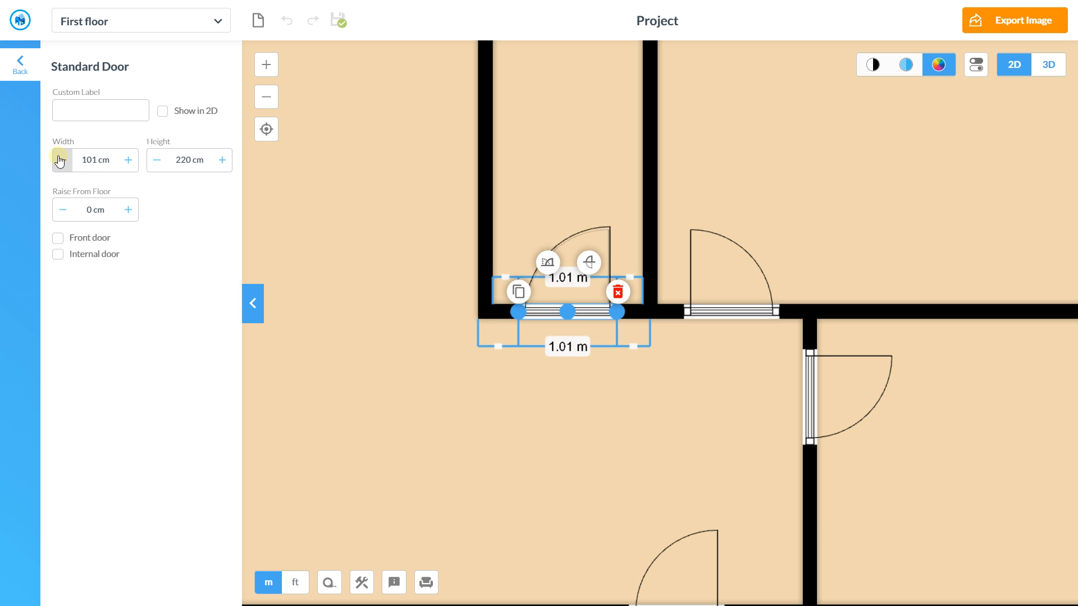
pyautogui.click(61, 161)
pyautogui.click(60, 161)
pyautogui.click(61, 161)
pyautogui.click(22, 70)
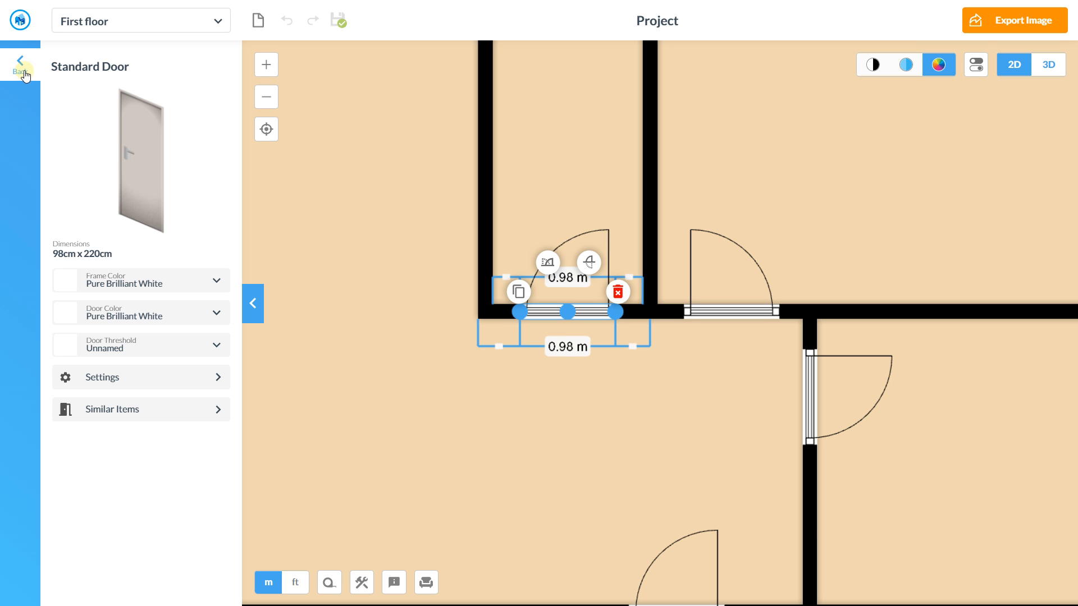
pyautogui.scroll(-5, 455, 311)
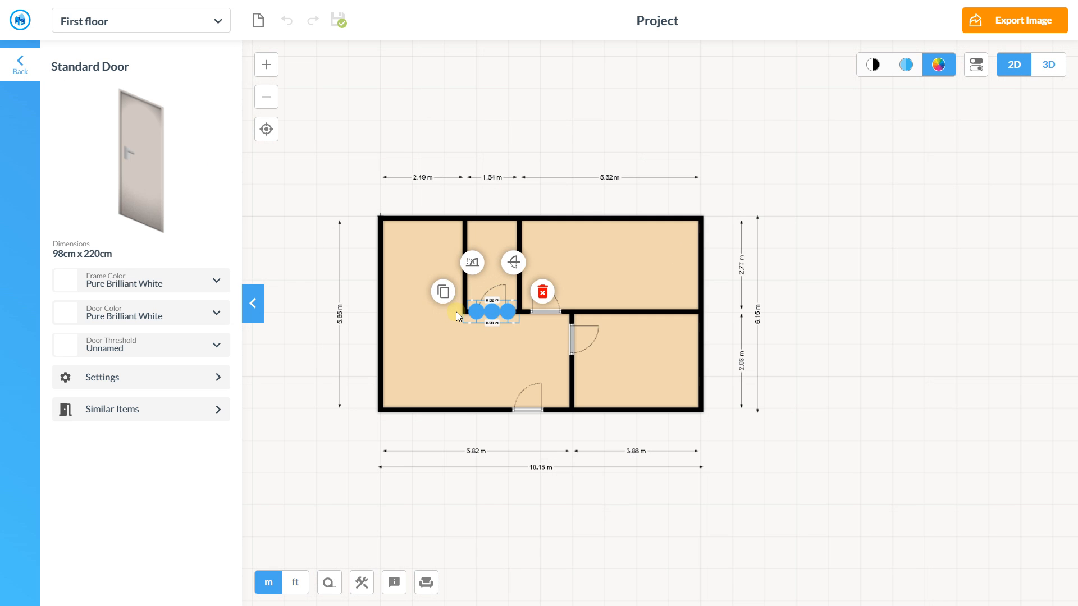
pyautogui.click(345, 196)
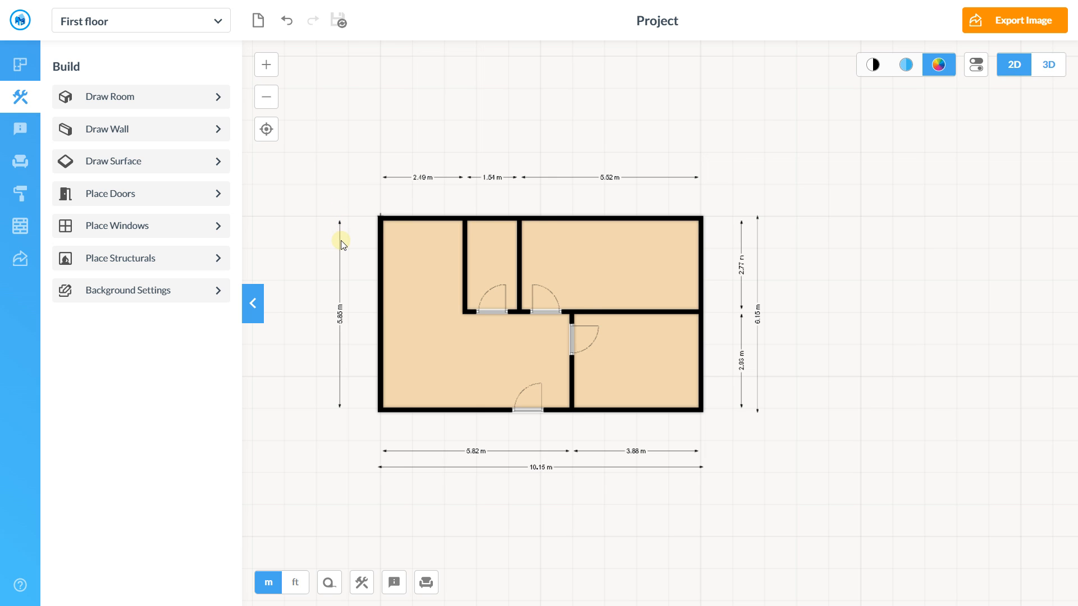
# Place Sliding Doors in the large room's lower outer wall, left of the balcony door.
pyautogui.scroll(1, 341, 240)
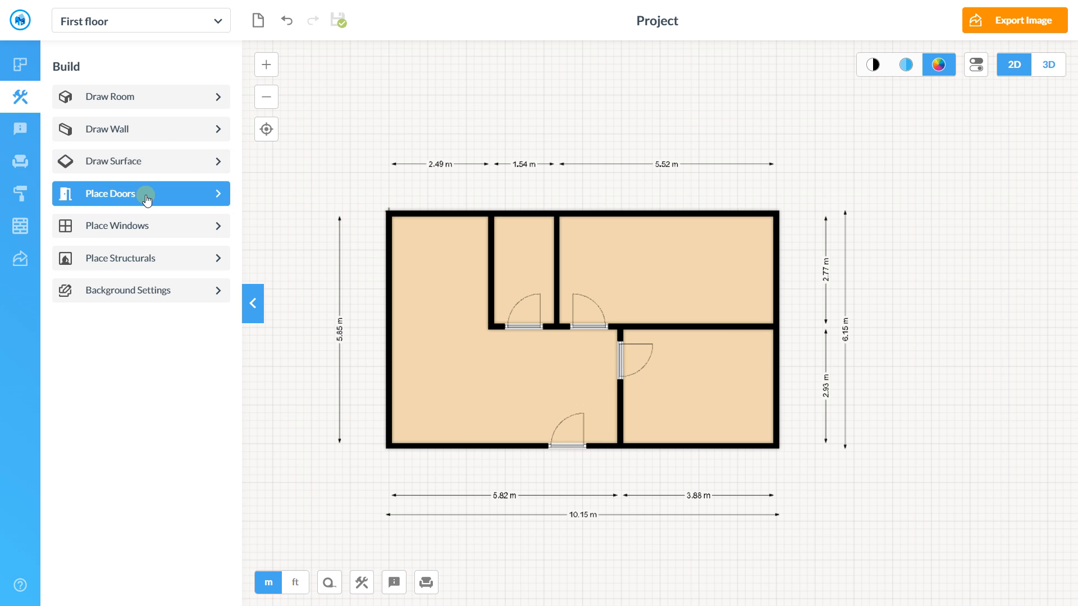
pyautogui.click(147, 196)
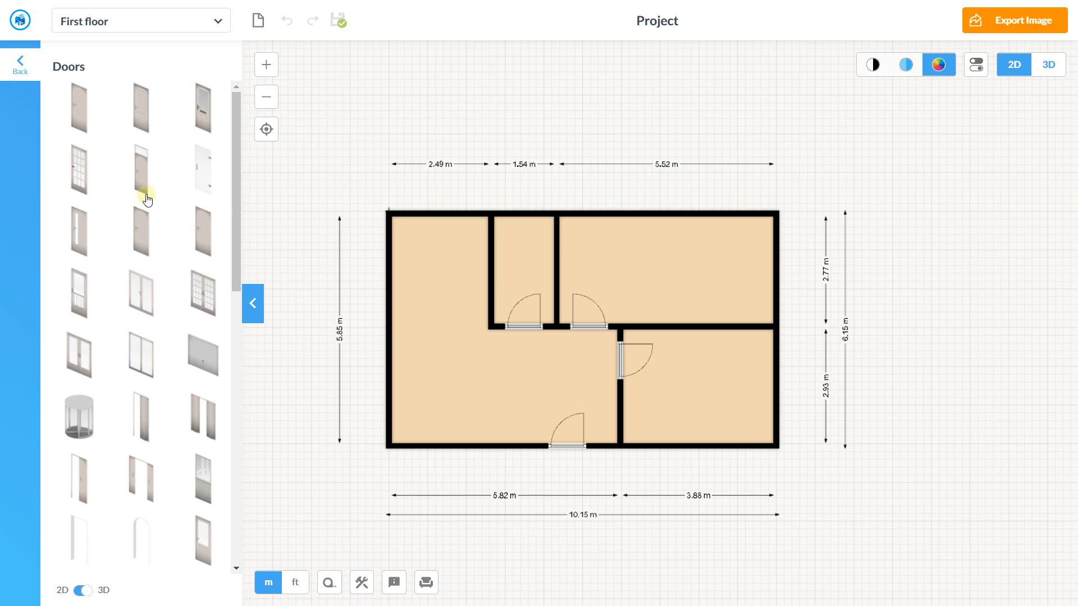
pyautogui.scroll(-5, 145, 213)
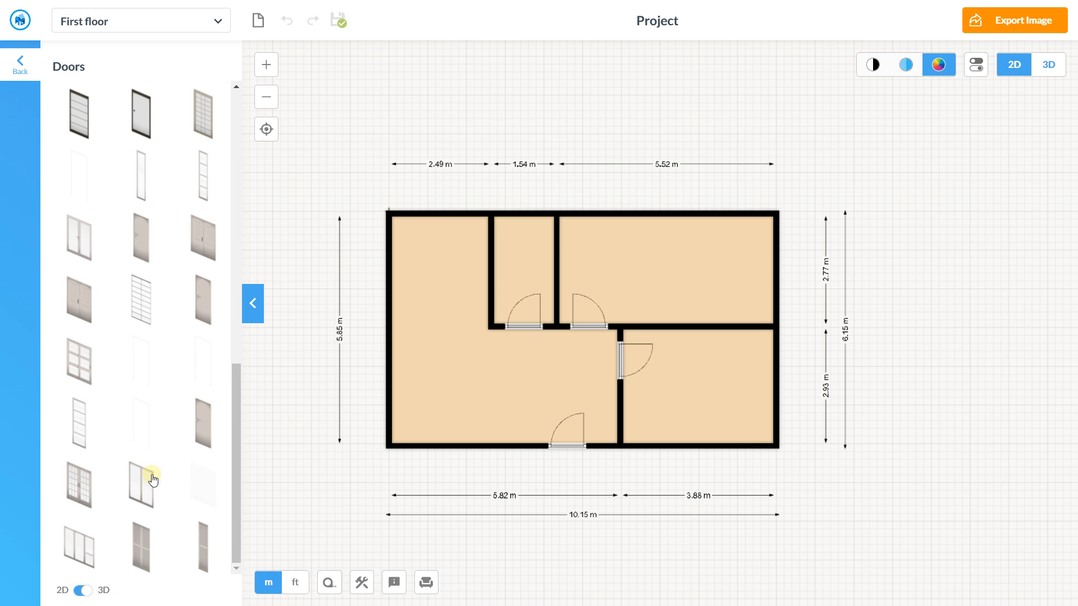
pyautogui.moveTo(135, 487); pyautogui.dragTo(463, 449)
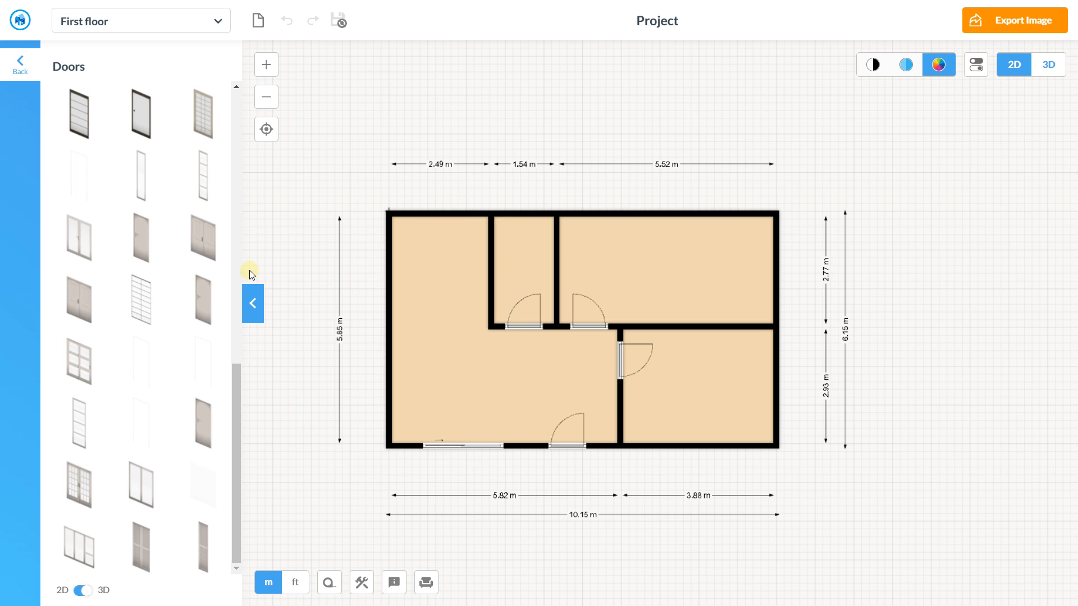
# Place a two-pane window in the lower outer wall of the lower-right room.
pyautogui.click(21, 72)
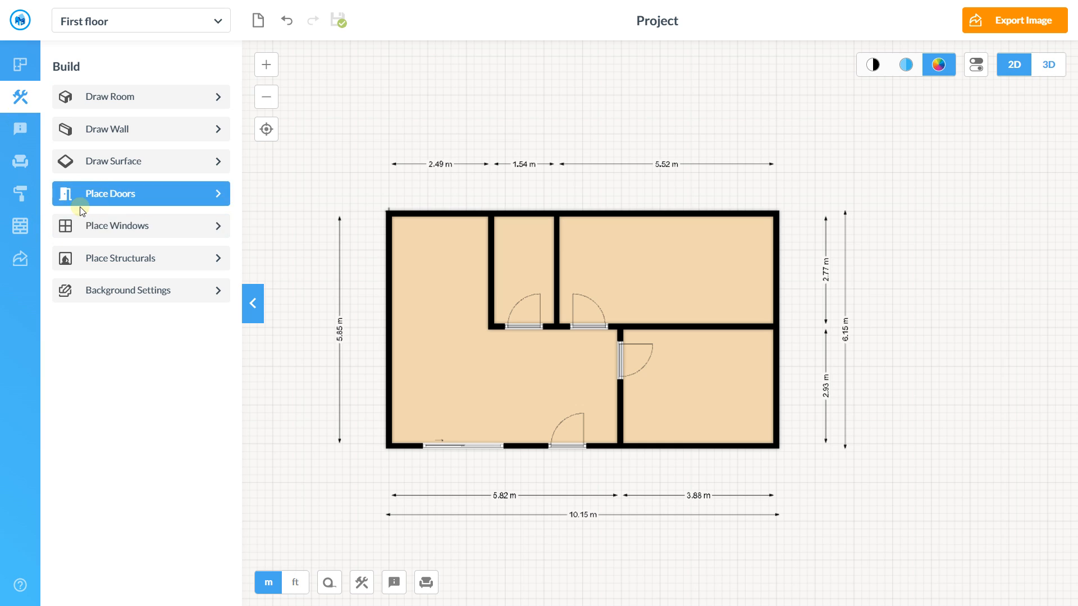
pyautogui.click(82, 227)
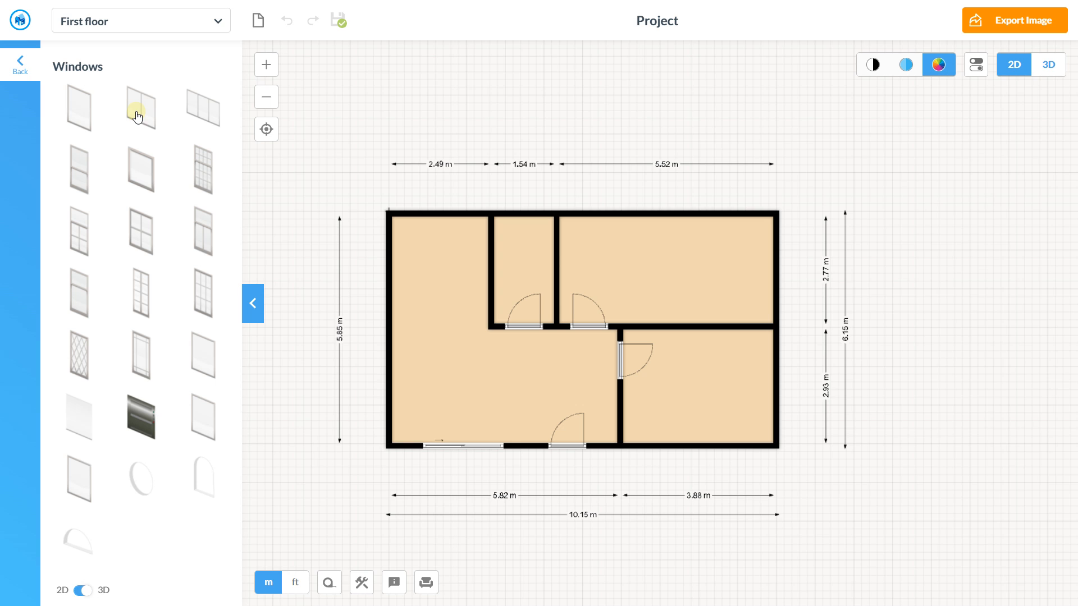
pyautogui.moveTo(137, 115); pyautogui.dragTo(701, 444)
pyautogui.scroll(3, 701, 444)
pyautogui.scroll(-3, 699, 445)
pyautogui.scroll(3, 421, 456)
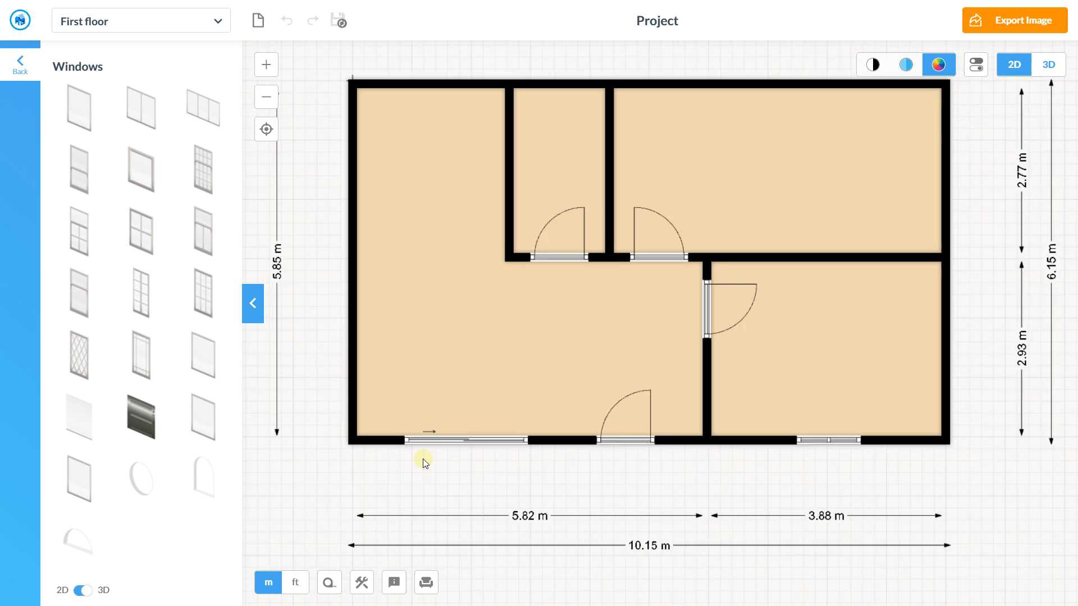
# Review the size and floor-height settings of the Sliding Doors in the large room's lower outer wall.
pyautogui.click(433, 443)
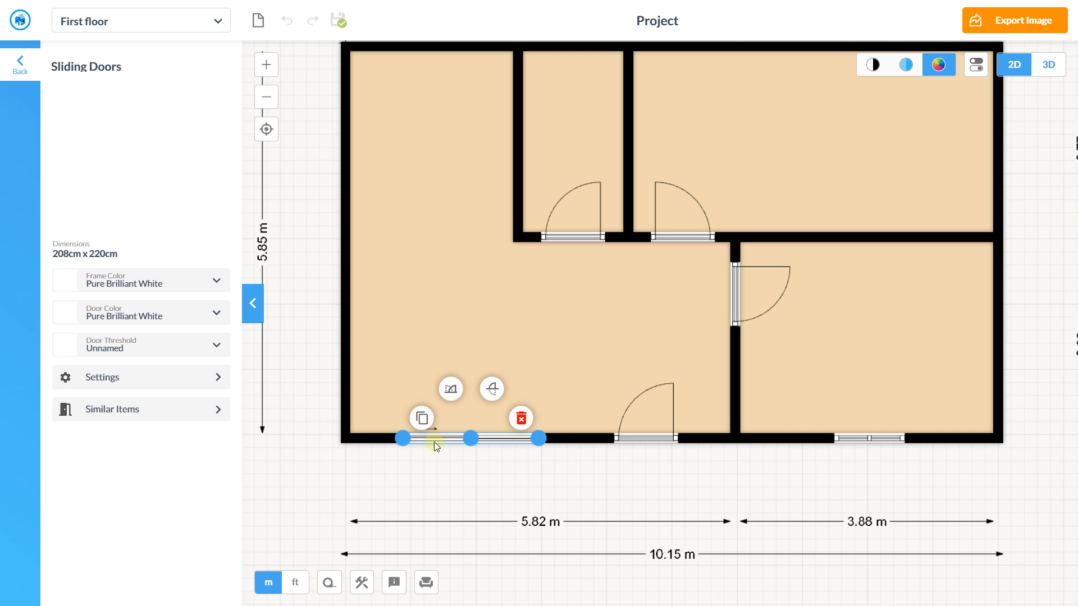
pyautogui.click(114, 379)
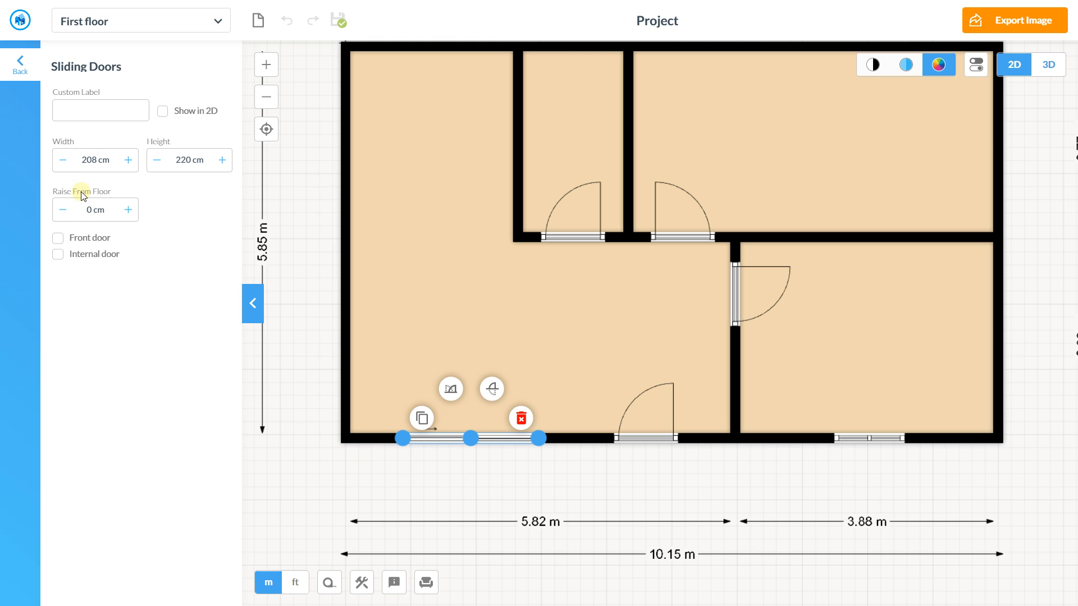
pyautogui.click(24, 78)
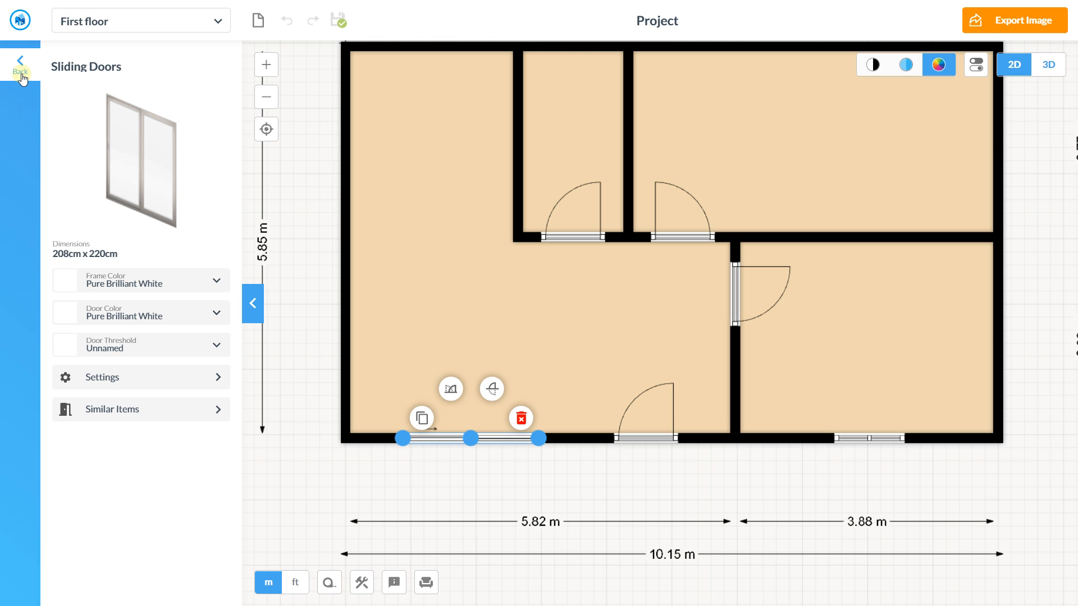
pyautogui.click(22, 79)
pyautogui.click(483, 439)
# Check the Two Pane Window's width, height and Raise From Floor settings in the lower-right room, and deselect the window.
pyautogui.click(874, 440)
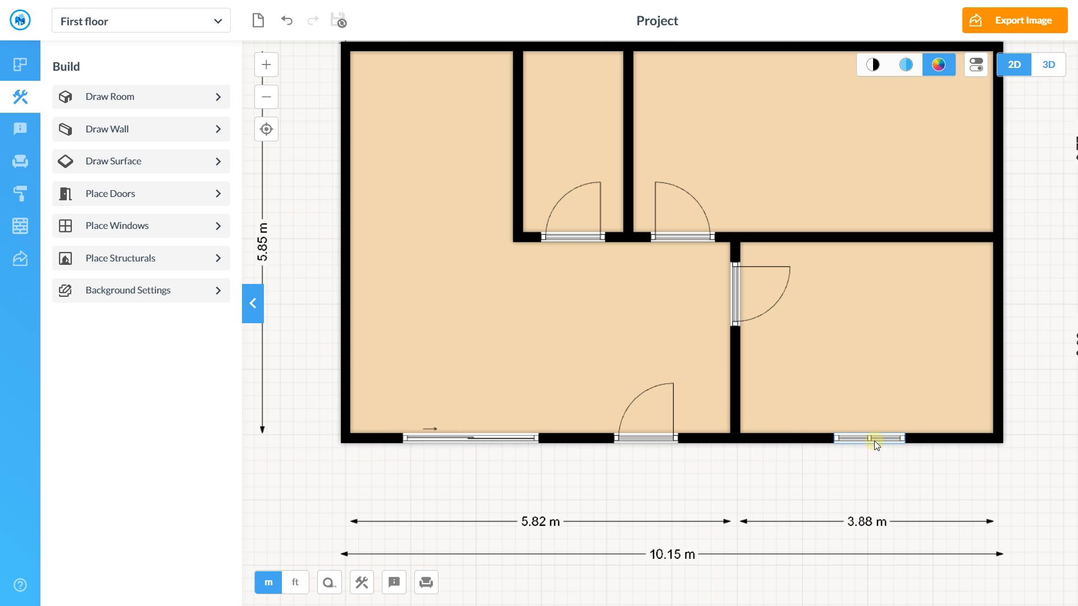
pyautogui.click(873, 436)
pyautogui.click(873, 438)
pyautogui.click(874, 439)
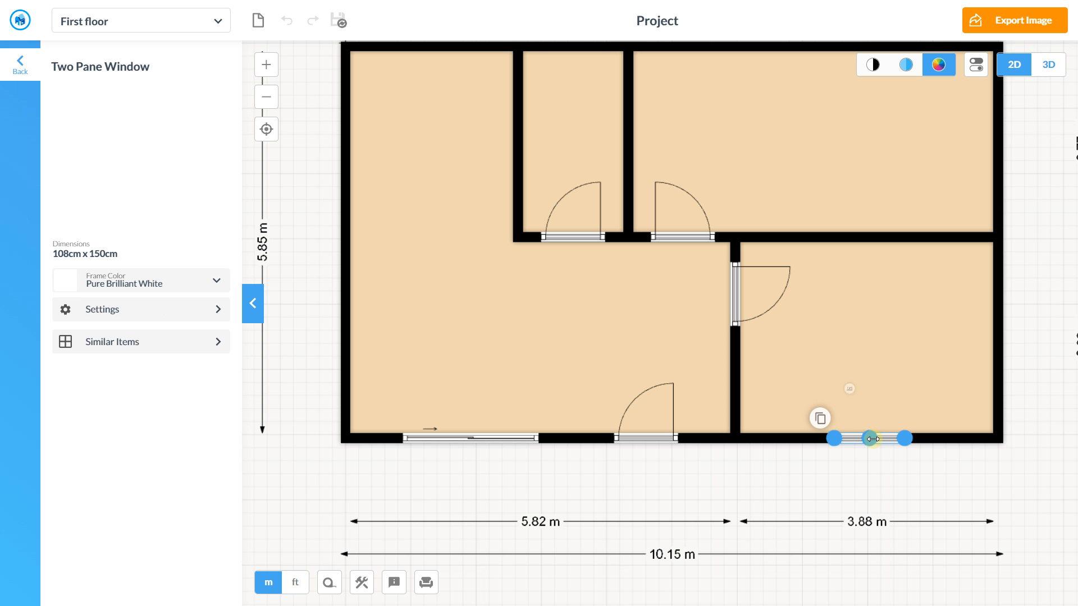
pyautogui.click(157, 317)
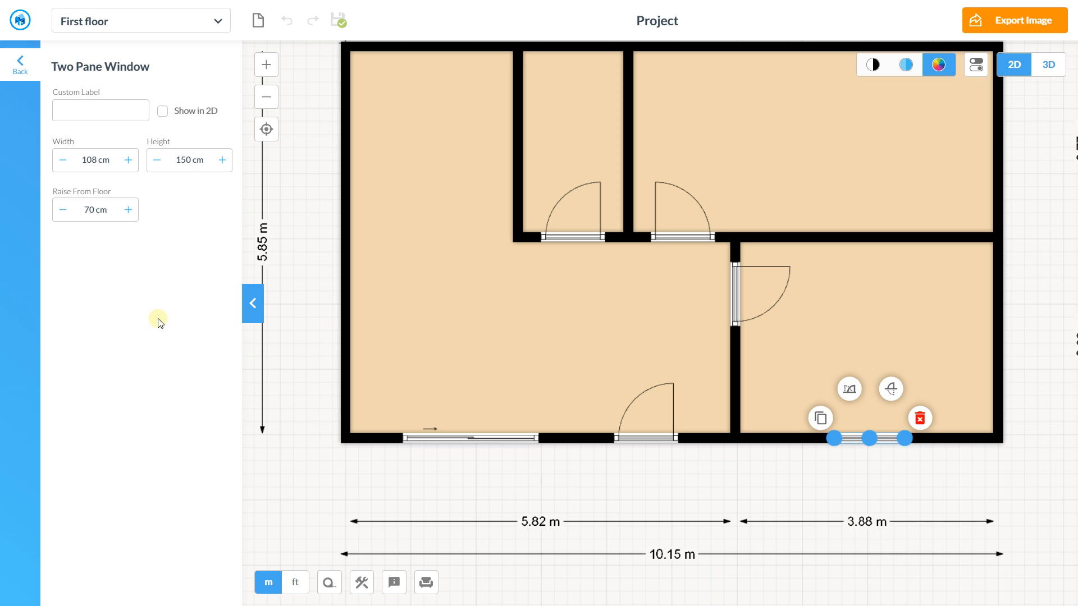
pyautogui.moveTo(76, 209); pyautogui.dragTo(125, 211)
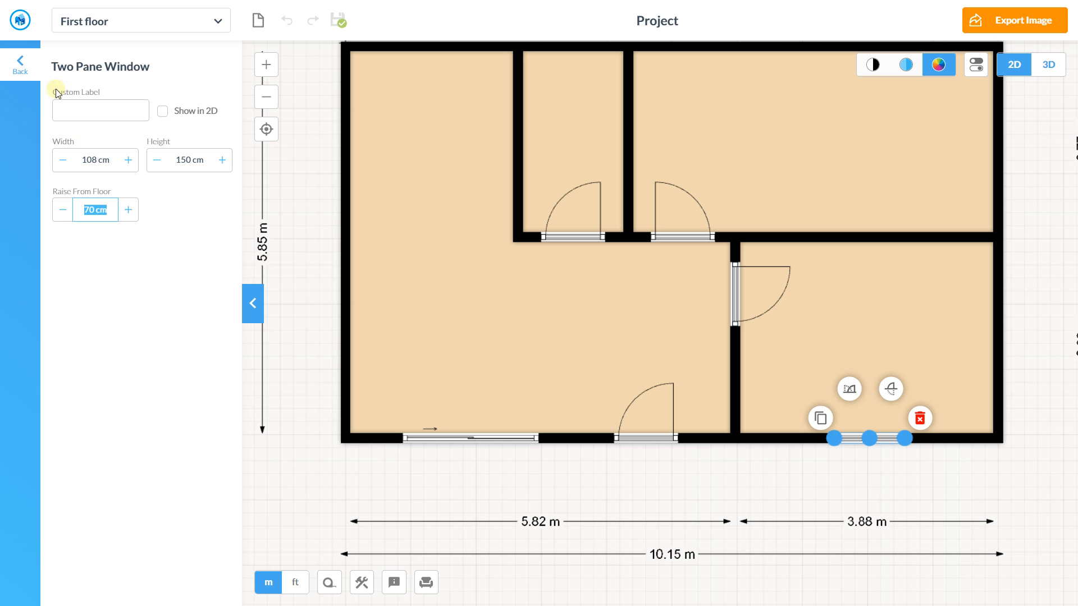
pyautogui.click(21, 64)
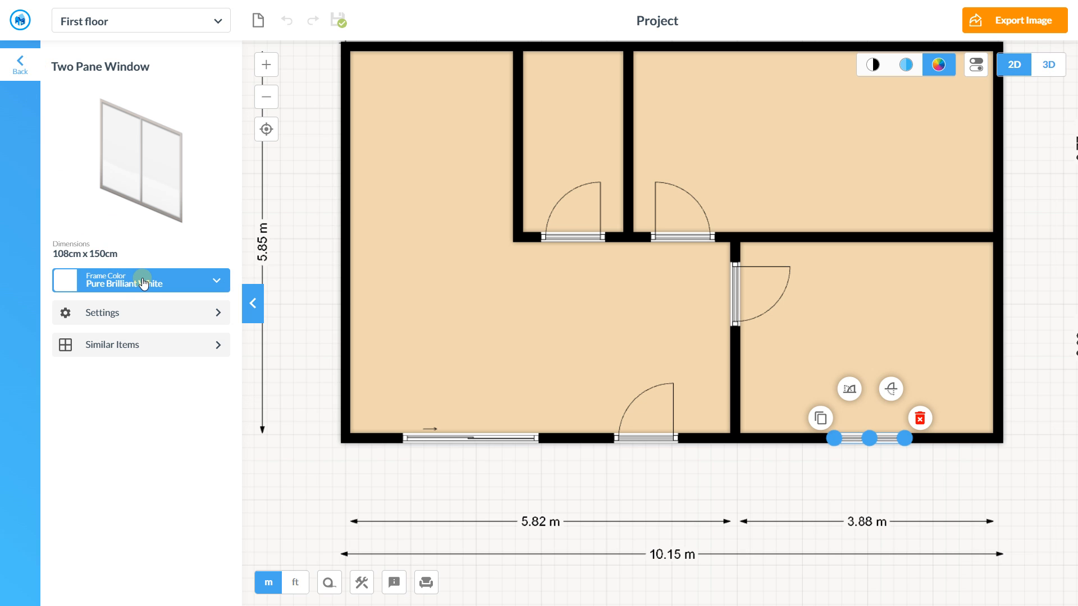
pyautogui.click(304, 254)
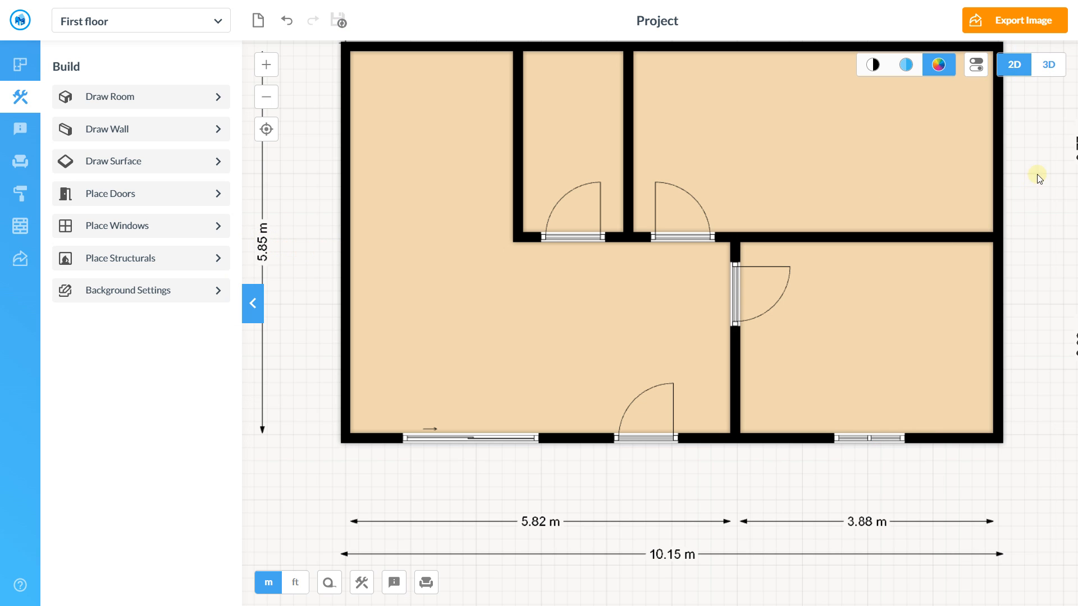
# Walk through the floor in 3D from the large room to the two-pane window, and return to the whole 2D plan.
pyautogui.click(1048, 65)
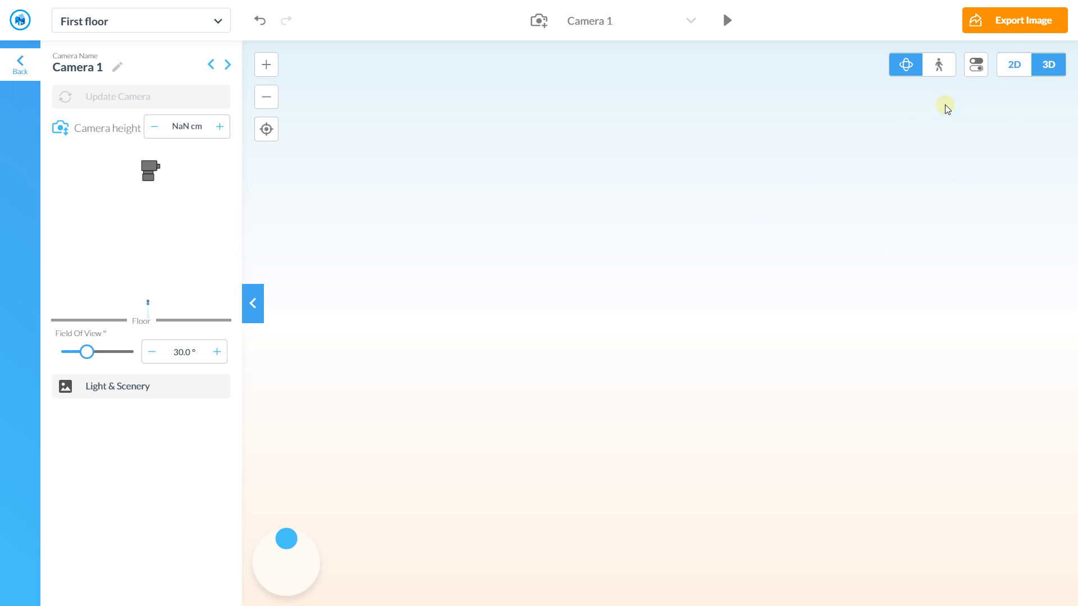
pyautogui.click(941, 68)
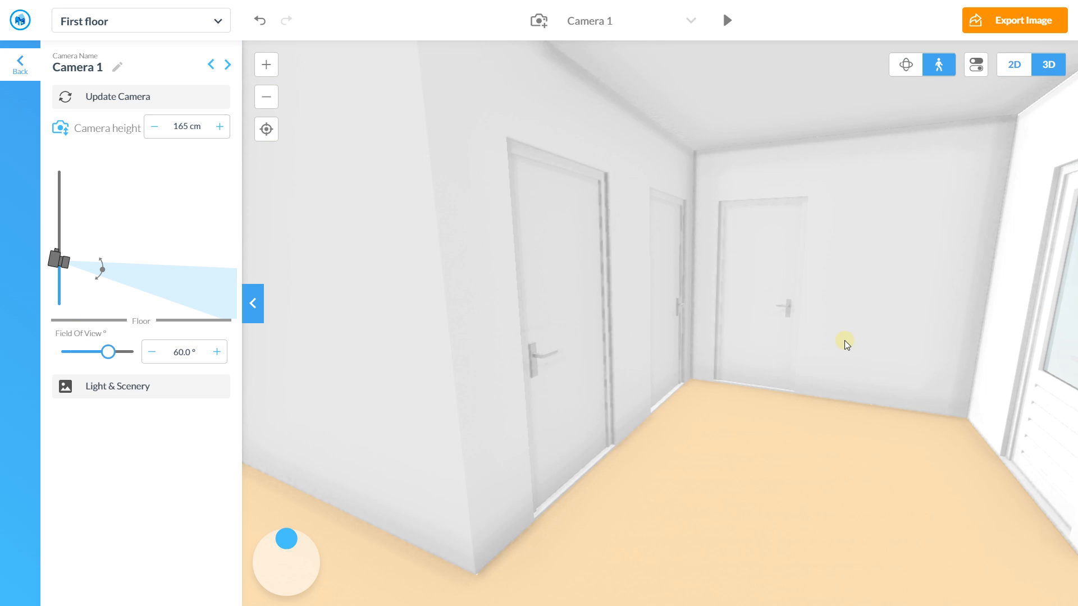
pyautogui.moveTo(846, 344); pyautogui.dragTo(731, 282)
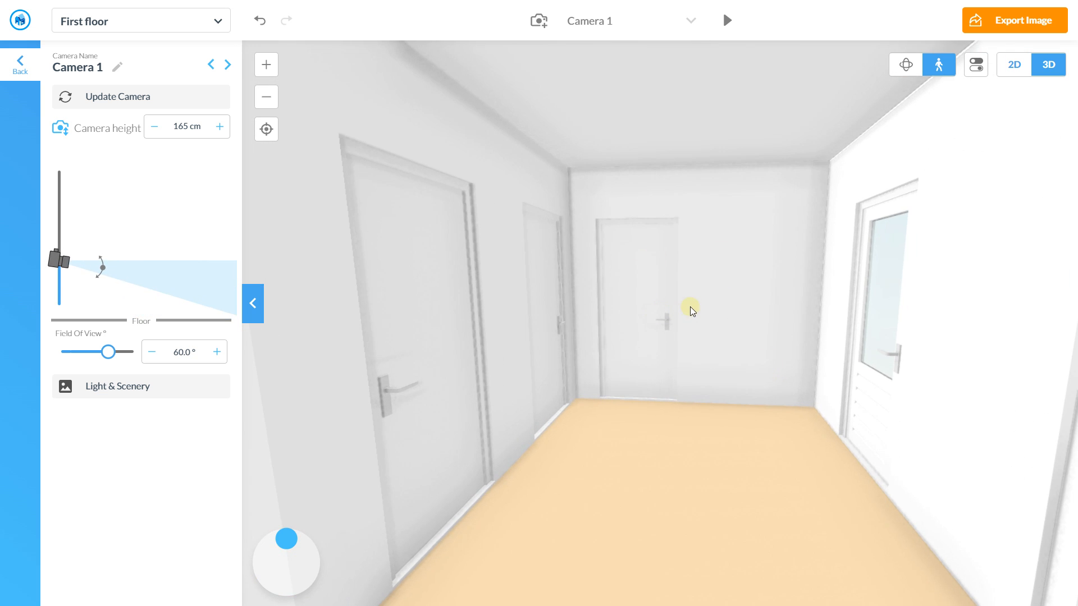
pyautogui.press('Up')
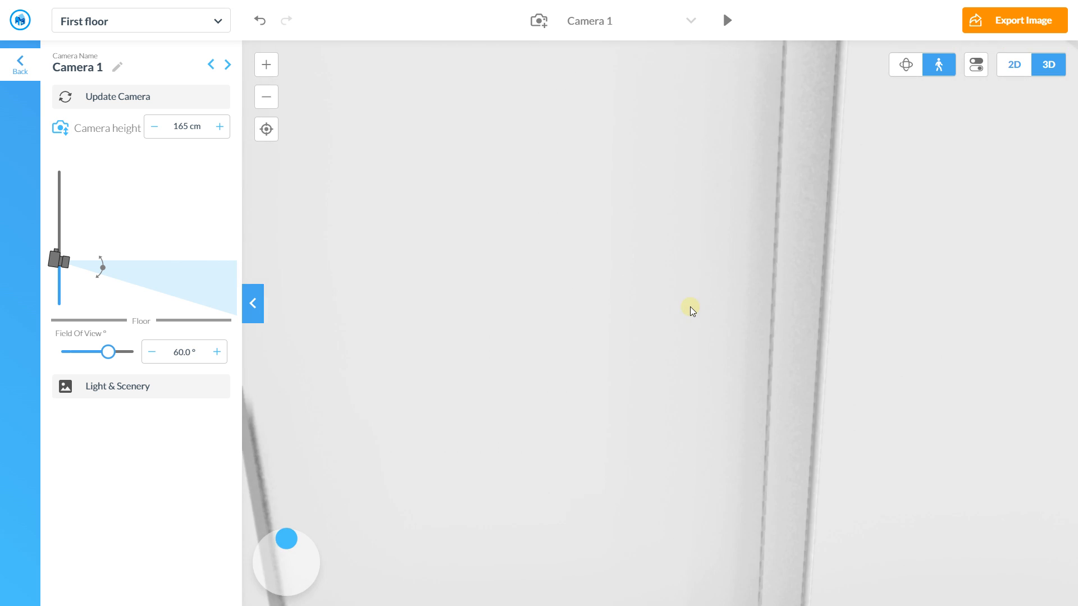
pyautogui.press('Up')
pyautogui.moveTo(692, 310); pyautogui.dragTo(746, 312)
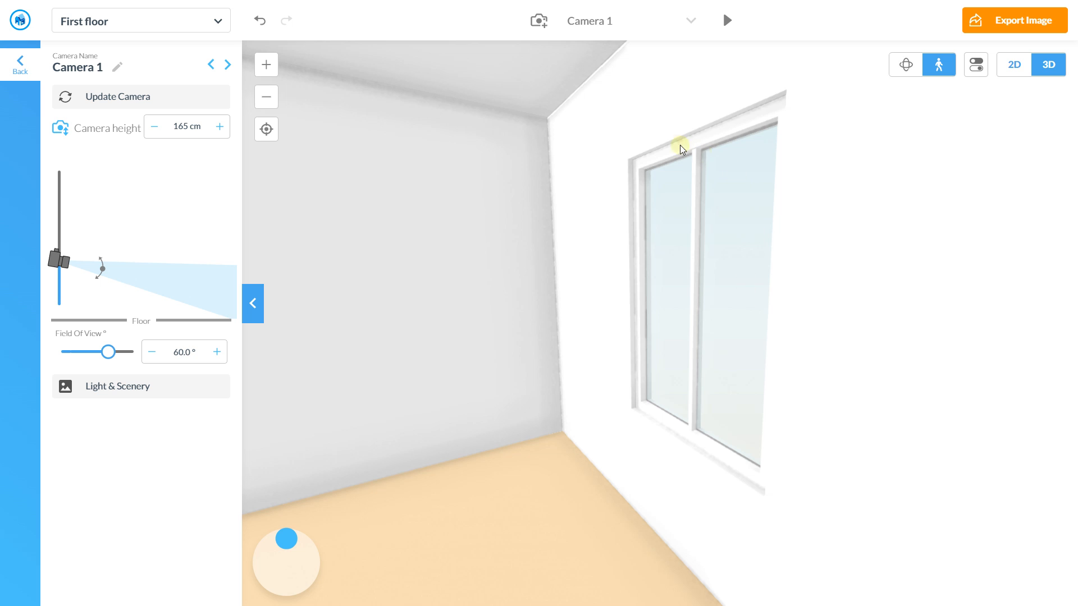
pyautogui.click(1014, 64)
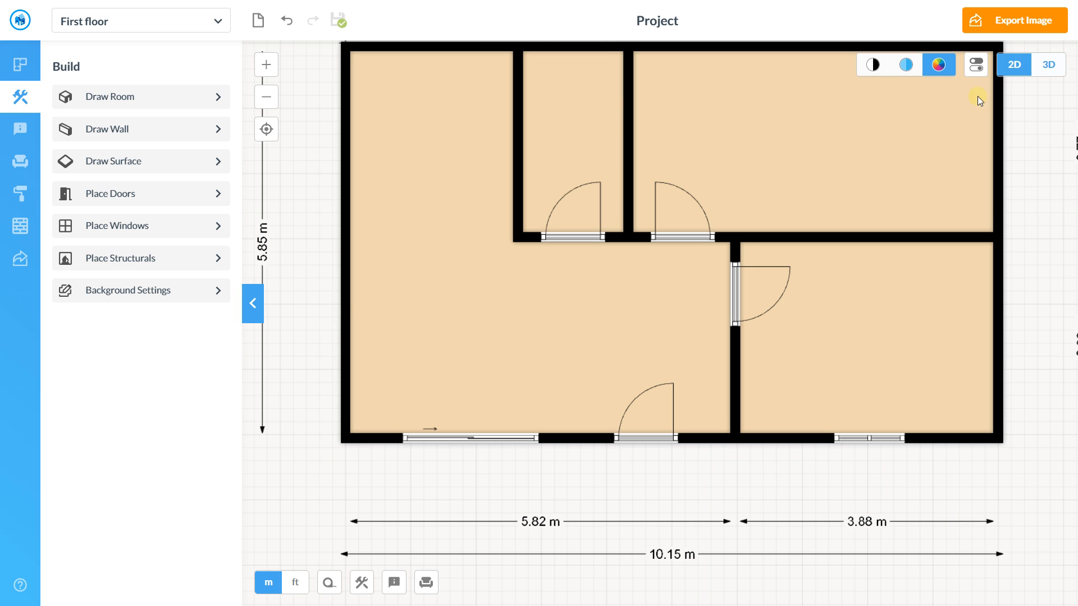
pyautogui.scroll(-3, 735, 310)
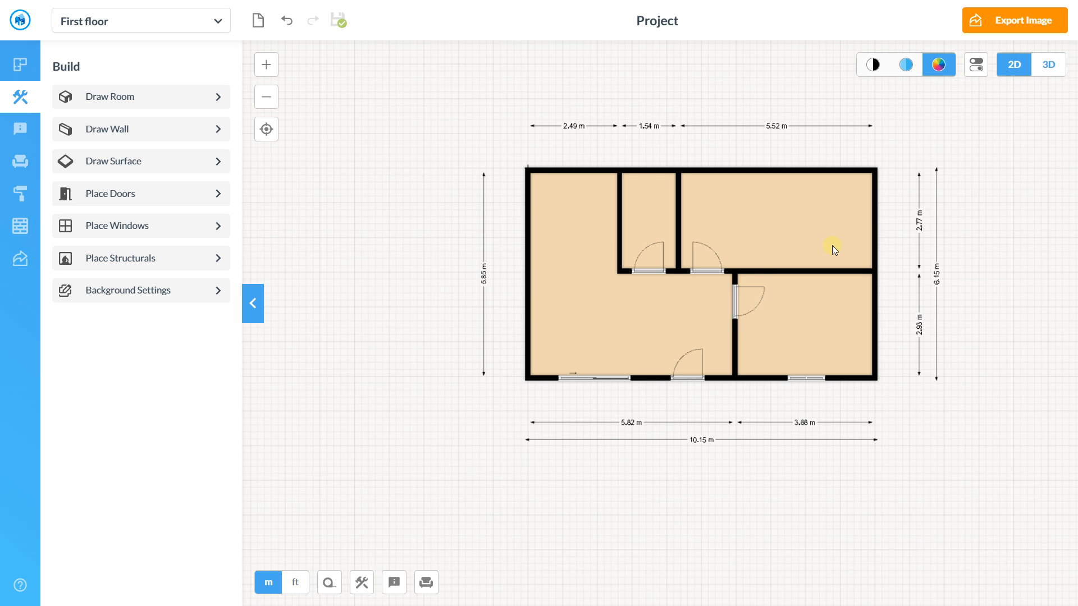
pyautogui.scroll(2, 832, 245)
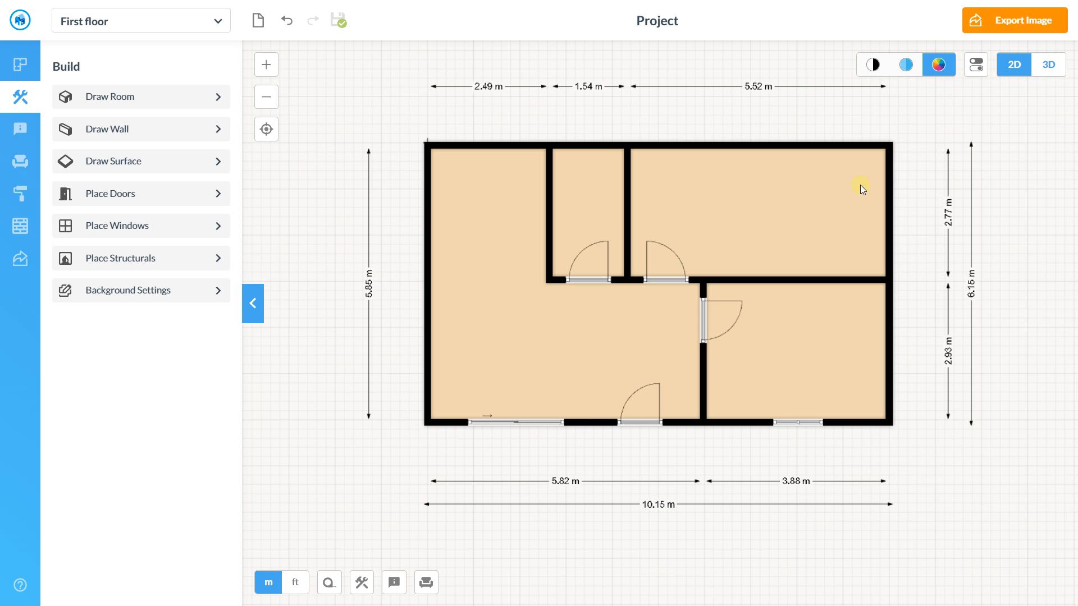